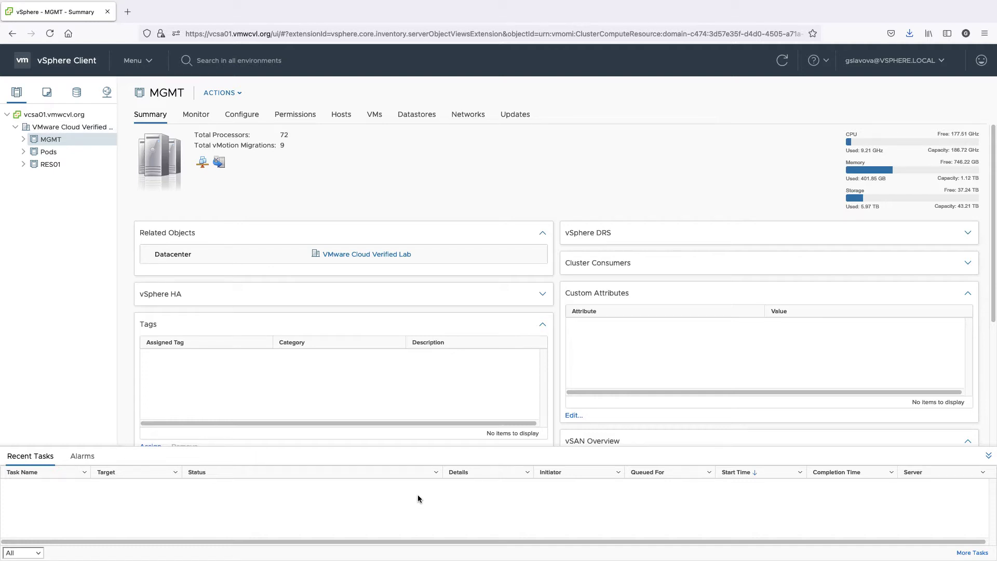
# Start an OVF template deployment on MGMT using the local Usage Meter Agent .ova file
pyautogui.rightClick(48, 141)
pyautogui.click(79, 218)
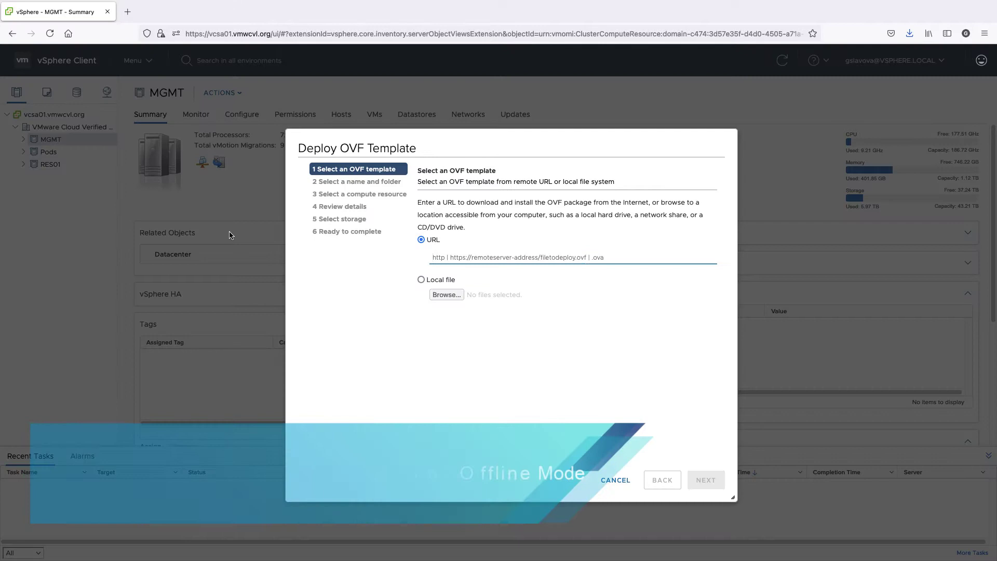
pyautogui.click(421, 279)
pyautogui.click(446, 295)
pyautogui.click(630, 98)
pyautogui.write('.ova')
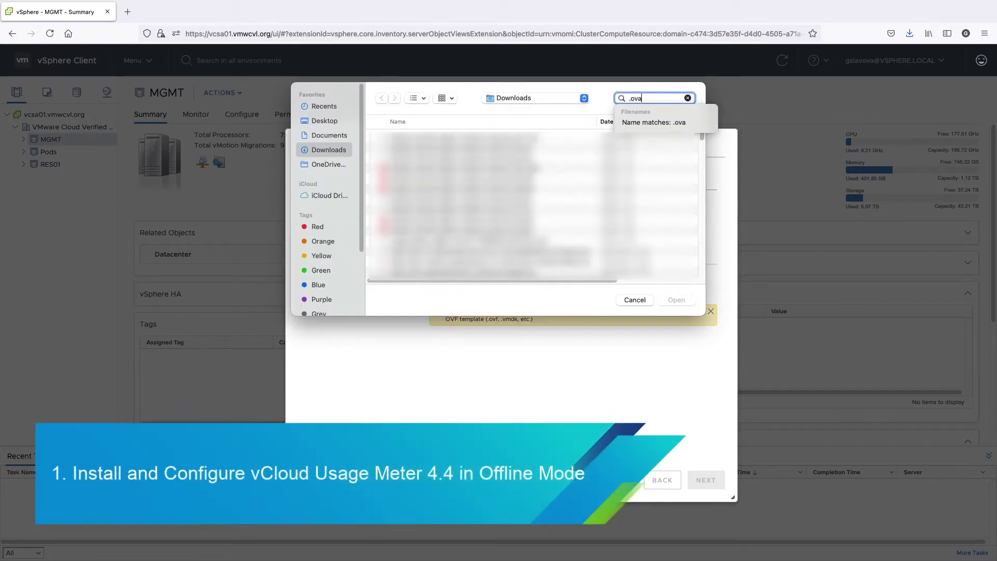
pyautogui.click(518, 254)
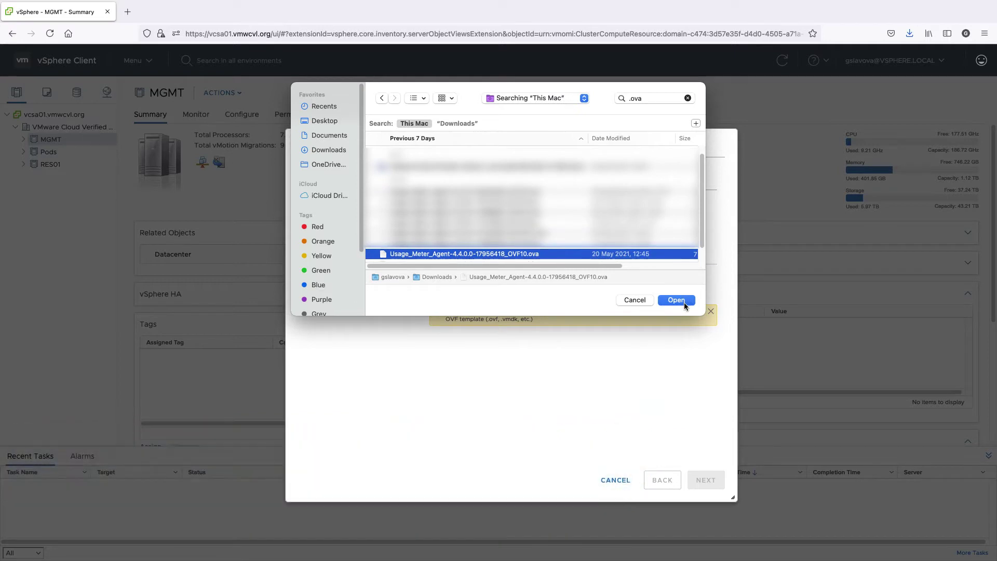
pyautogui.click(683, 301)
# Accept the default name and compute resource, accept the license, and store on vsanDatastore with a destination network
pyautogui.click(705, 480)
pyautogui.click(706, 481)
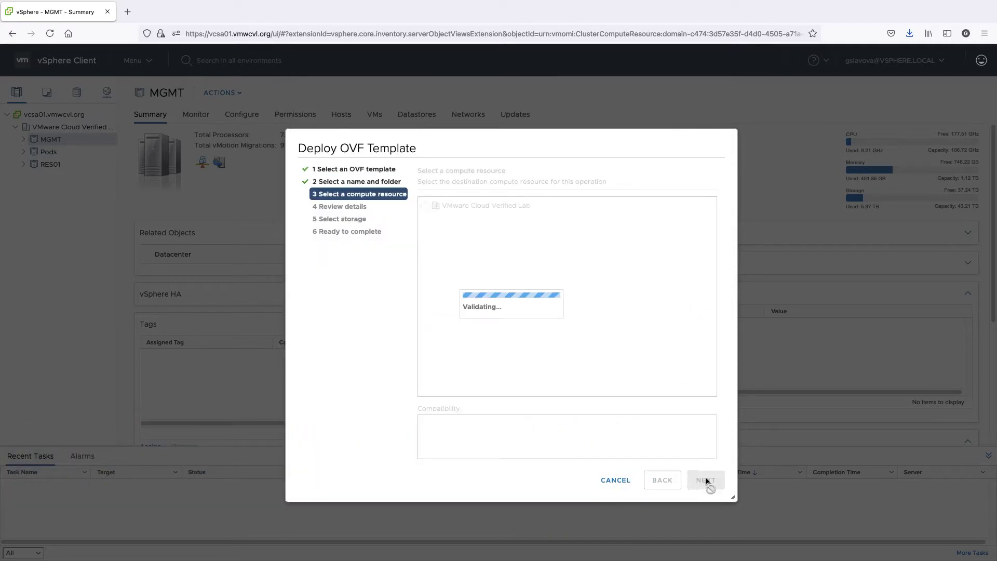
pyautogui.click(707, 480)
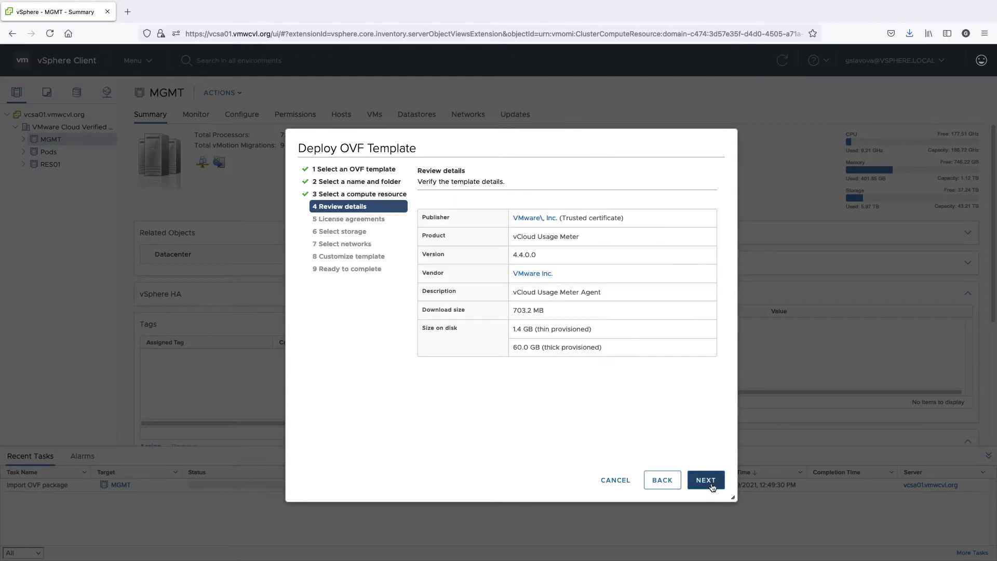
pyautogui.click(711, 487)
pyautogui.click(421, 399)
pyautogui.click(703, 484)
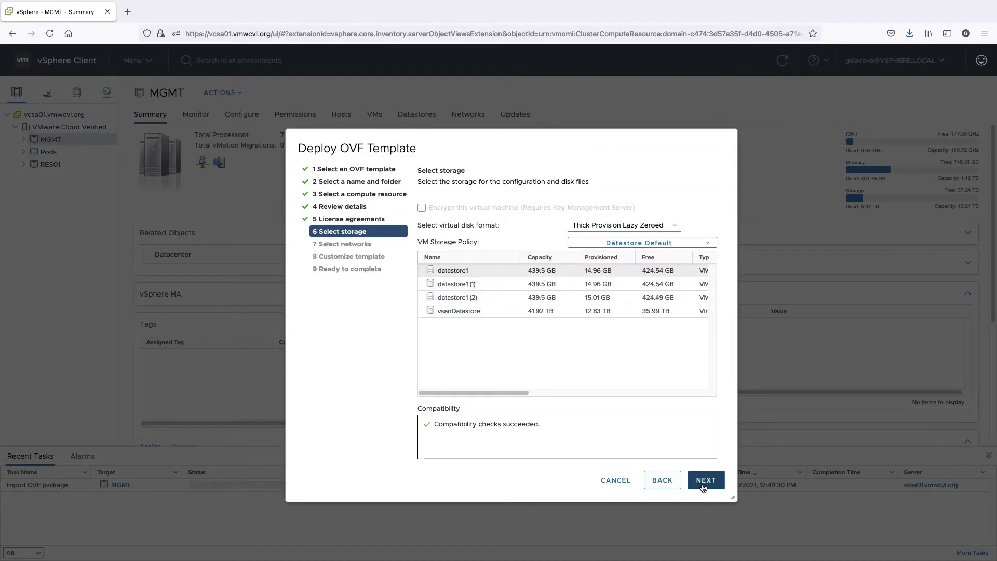
pyautogui.click(483, 310)
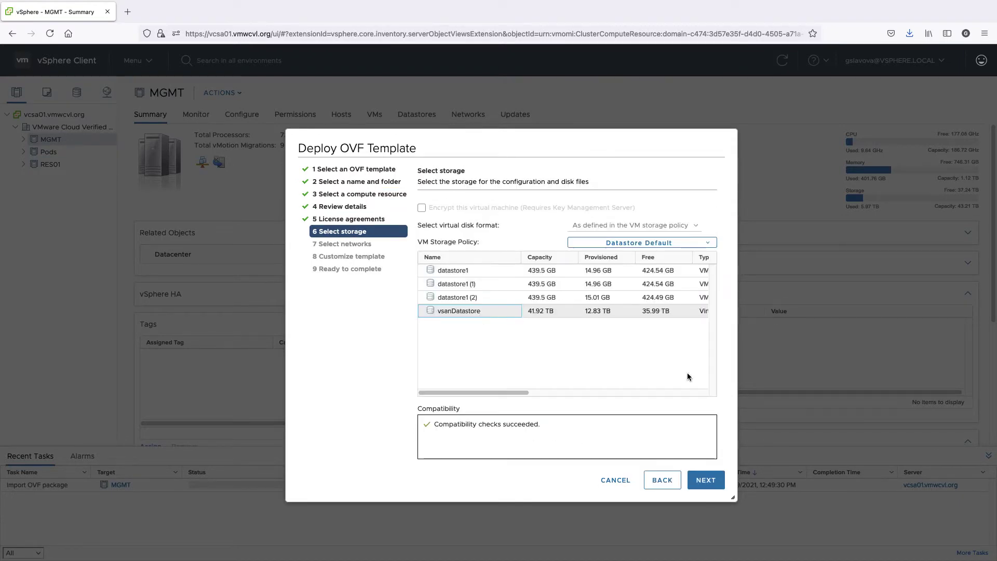
pyautogui.click(706, 485)
pyautogui.click(624, 216)
pyautogui.click(706, 482)
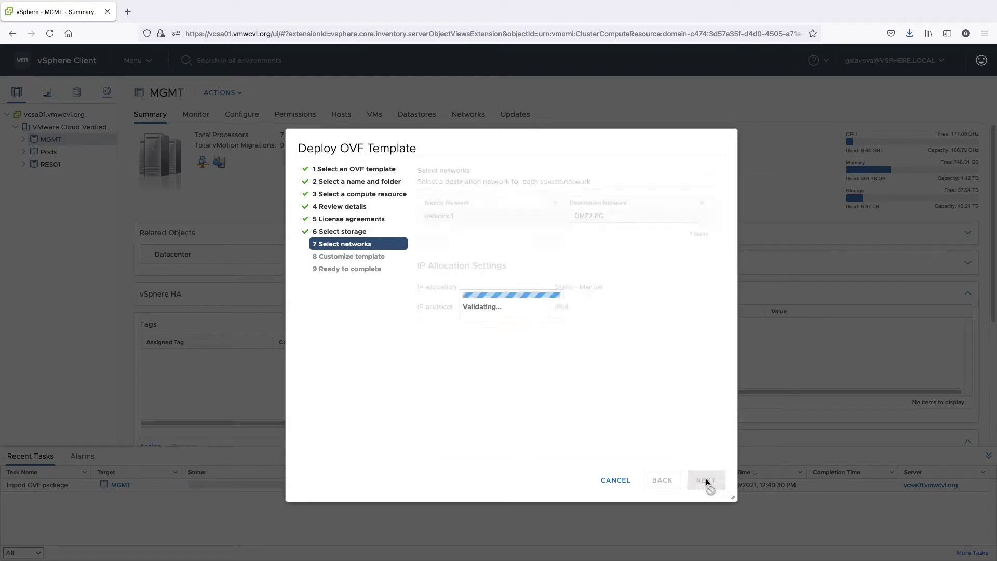
# Enter root, usagemeter and umauditor passwords and enable Retain usage data and Offline mode
pyautogui.press('Tab')
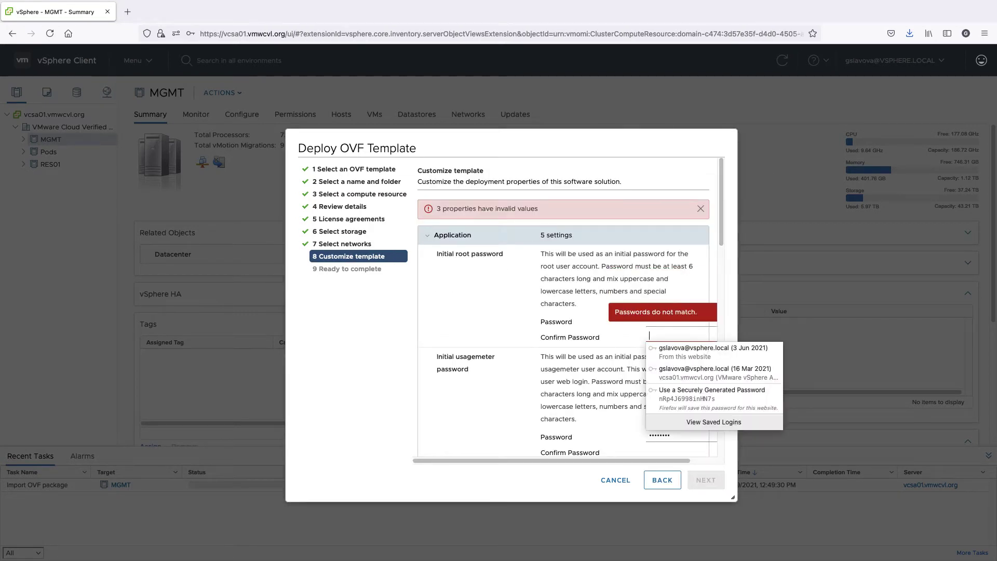
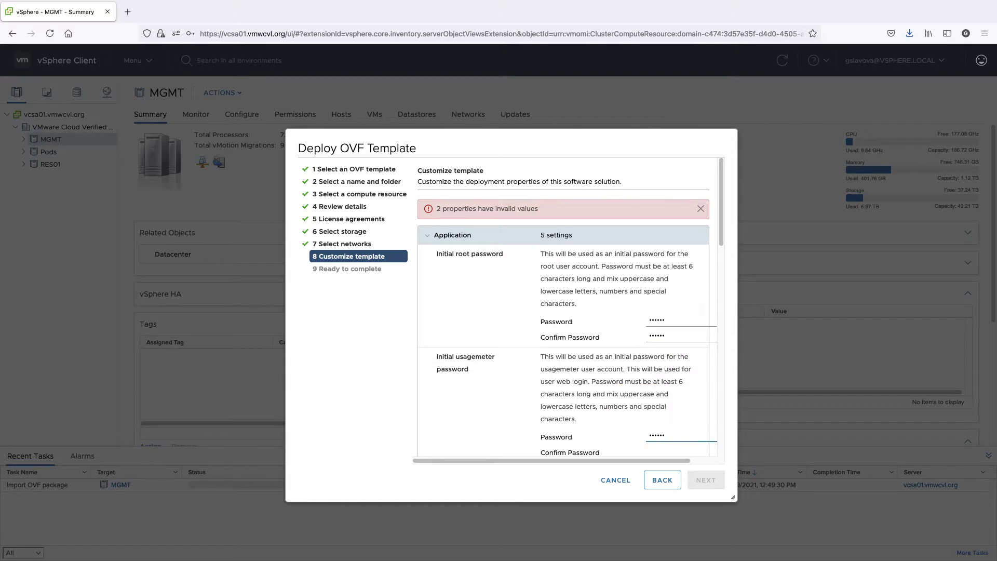
pyautogui.scroll(-2, 686, 439)
pyautogui.click(657, 383)
pyautogui.scroll(-2, 672, 406)
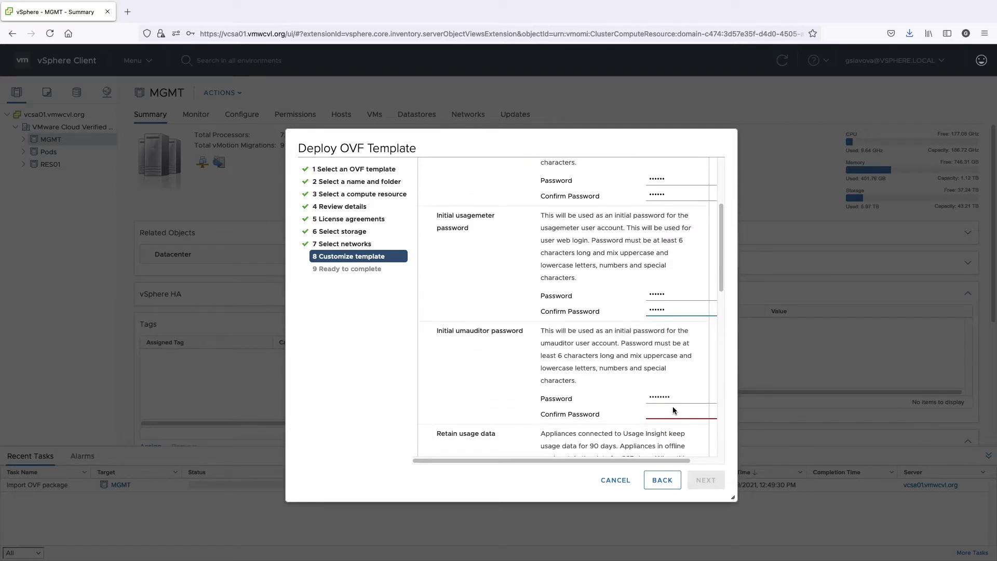
pyautogui.click(673, 400)
pyautogui.click(672, 412)
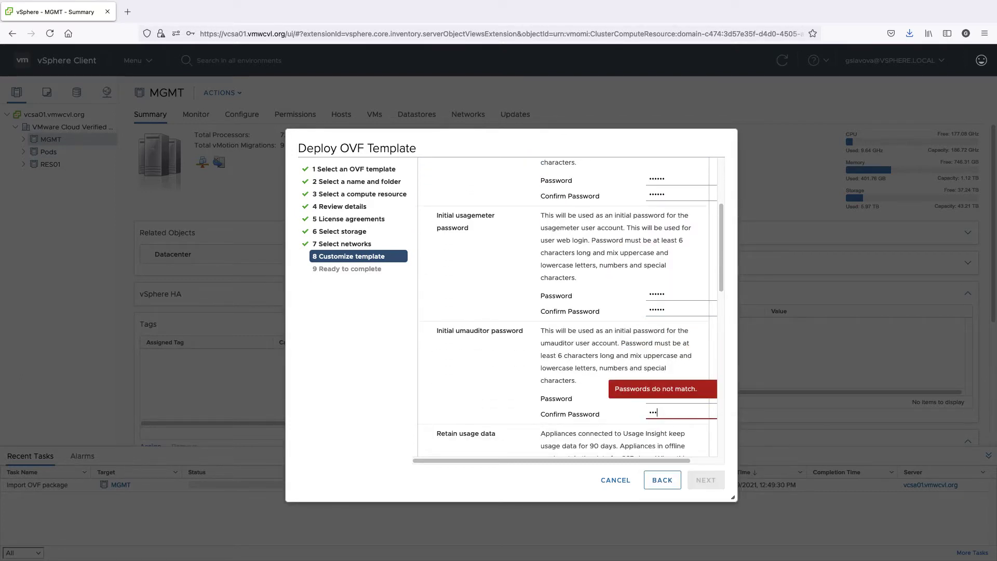
pyautogui.scroll(-3, 672, 350)
pyautogui.scroll(-3, 563, 307)
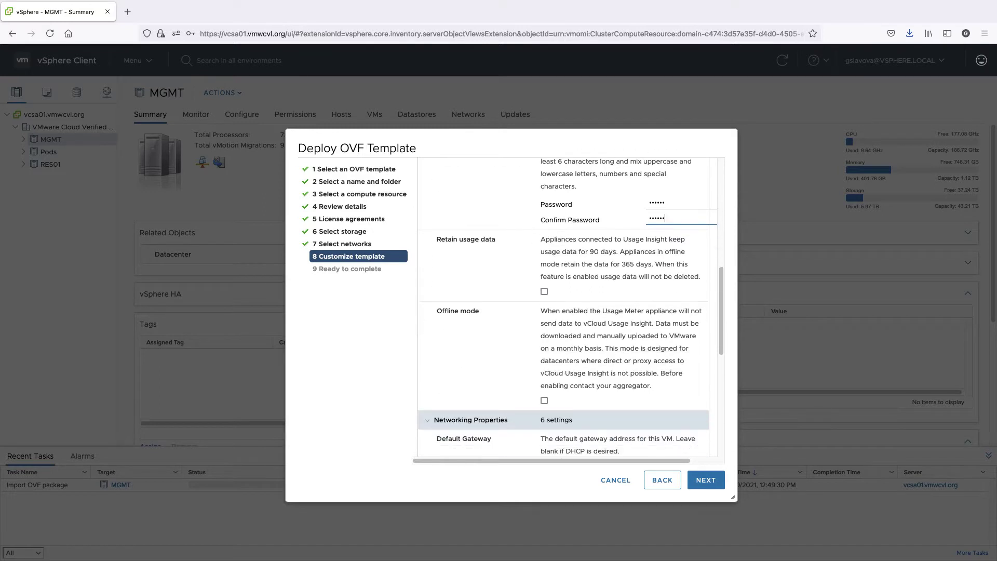
pyautogui.scroll(-1, 568, 307)
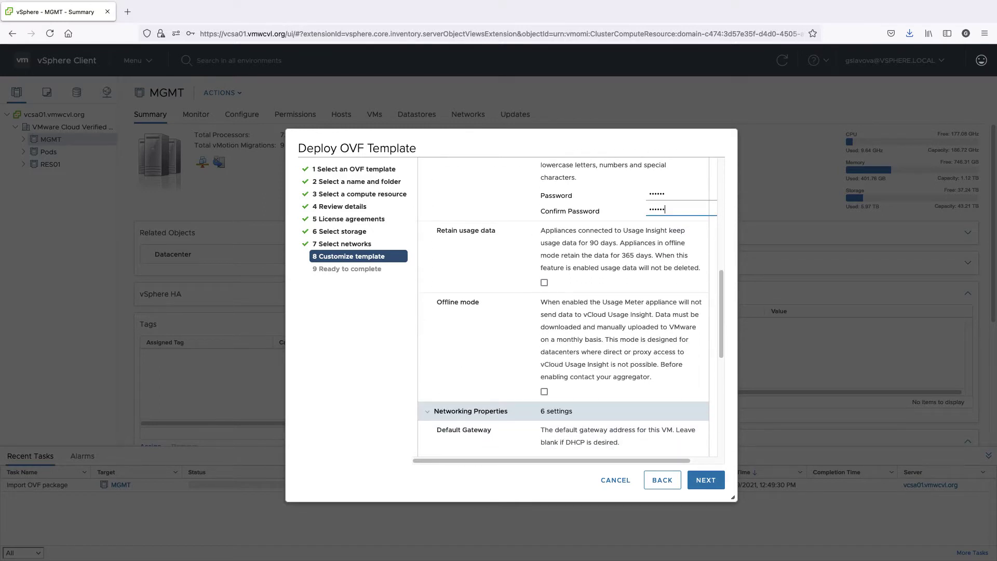
pyautogui.click(544, 283)
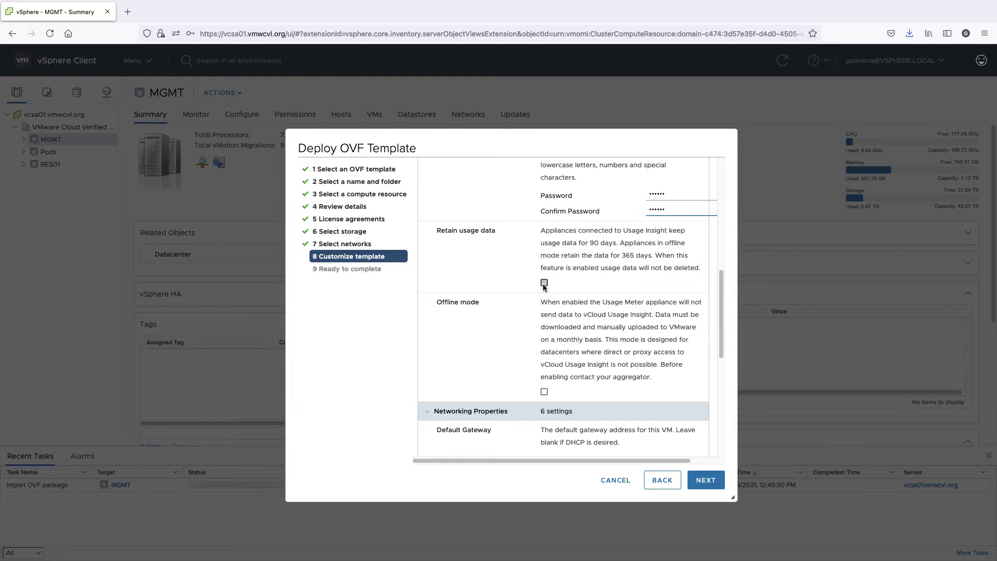
pyautogui.click(545, 392)
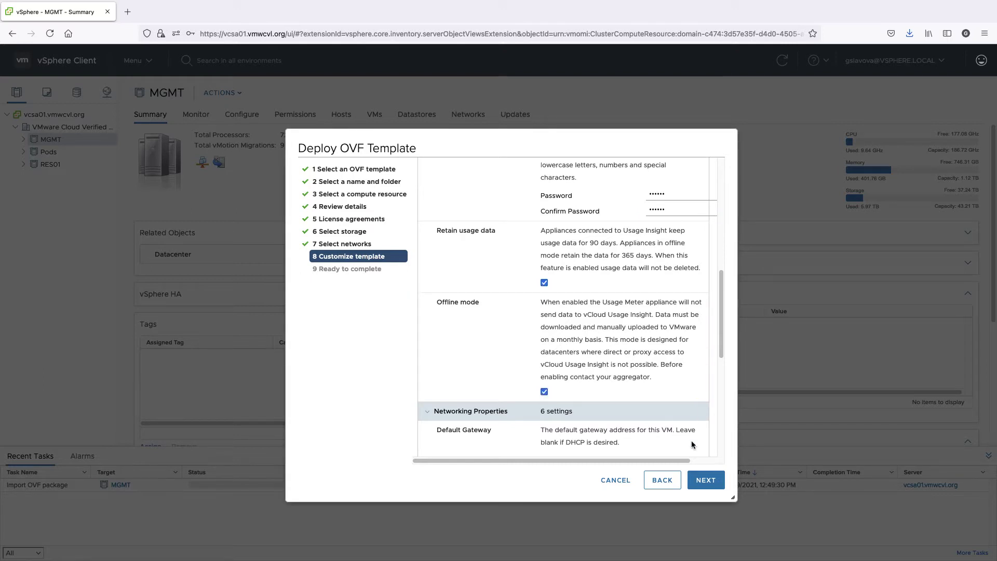
pyautogui.scroll(-3, 690, 440)
# Fill gateway, domain, DNS, IP 172.26.33.28 and netmask, then finish to start deployment
pyautogui.click(562, 302)
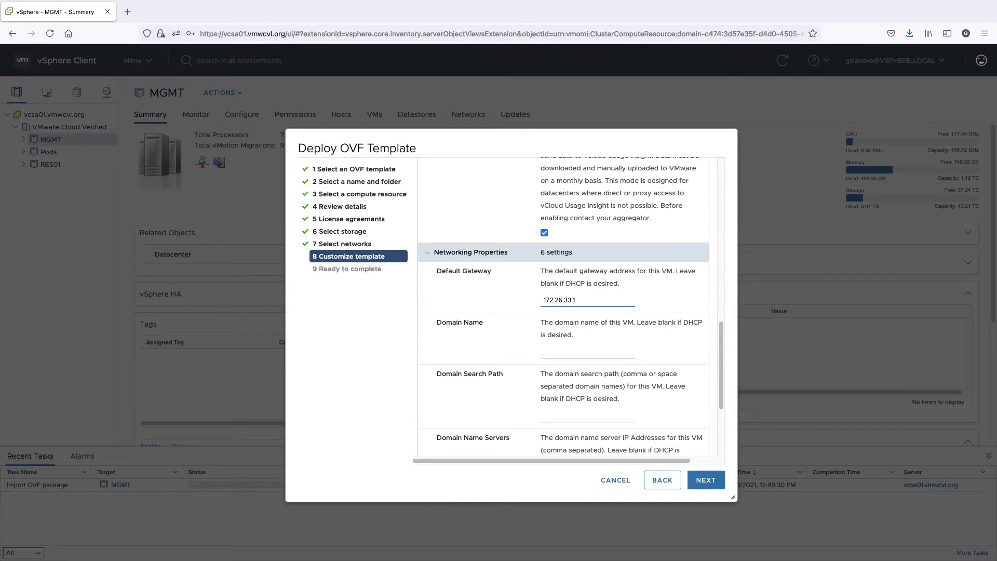
pyautogui.press('Tab')
pyautogui.write('vmwcvl.org')
pyautogui.click(554, 417)
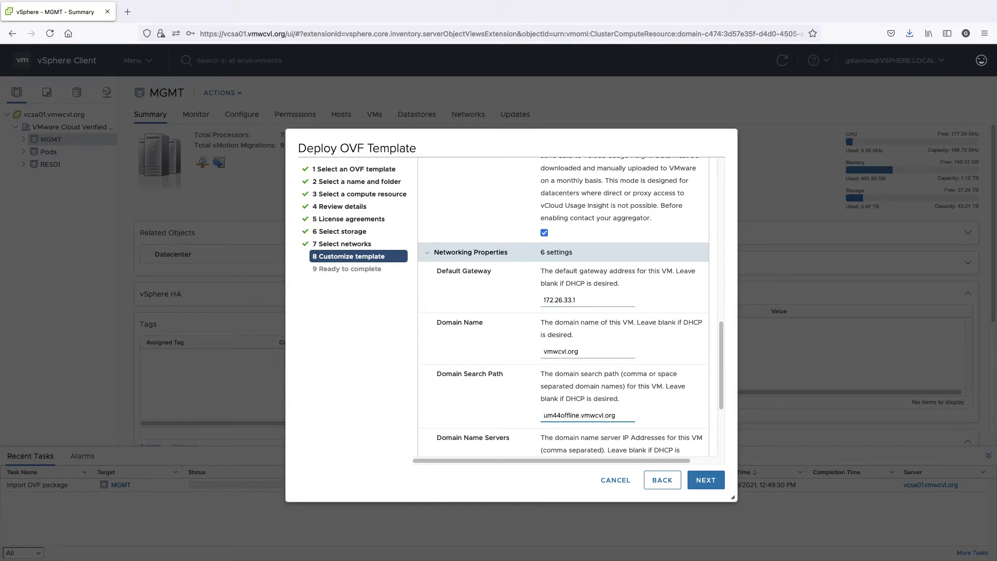
pyautogui.press('Tab')
pyautogui.write('172')
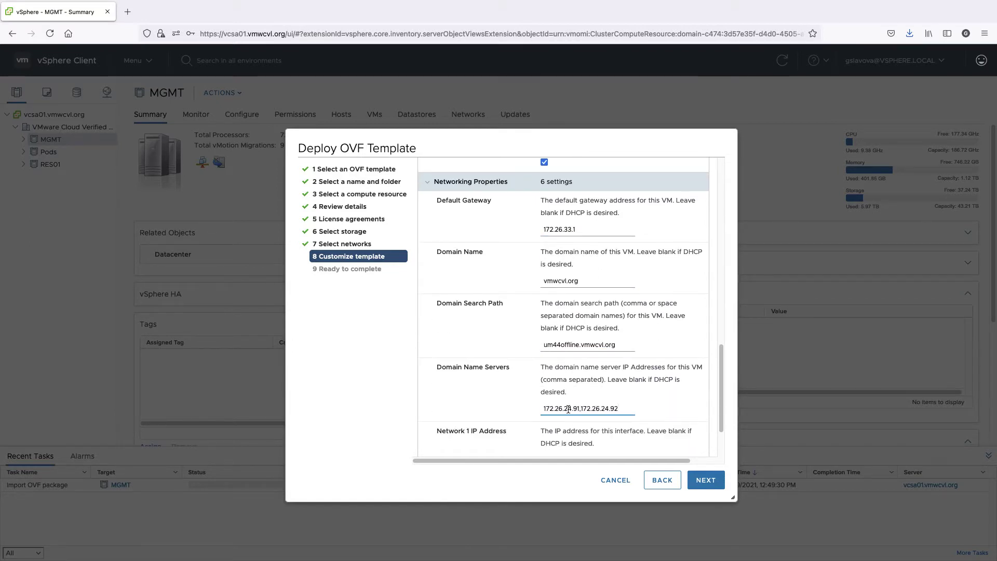
pyautogui.press('Tab')
pyautogui.write('172')
pyautogui.press('Tab')
pyautogui.write('255.')
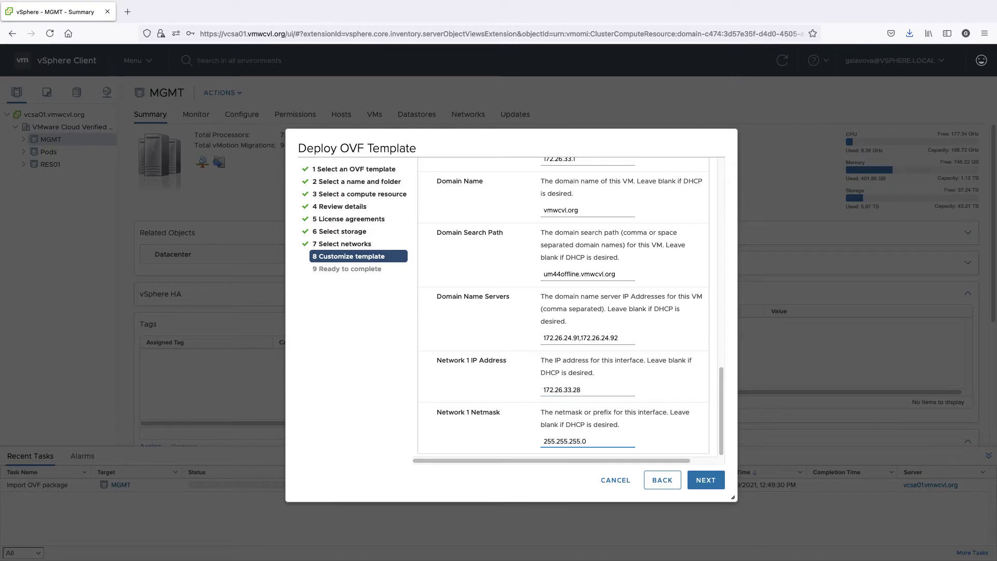
pyautogui.click(705, 481)
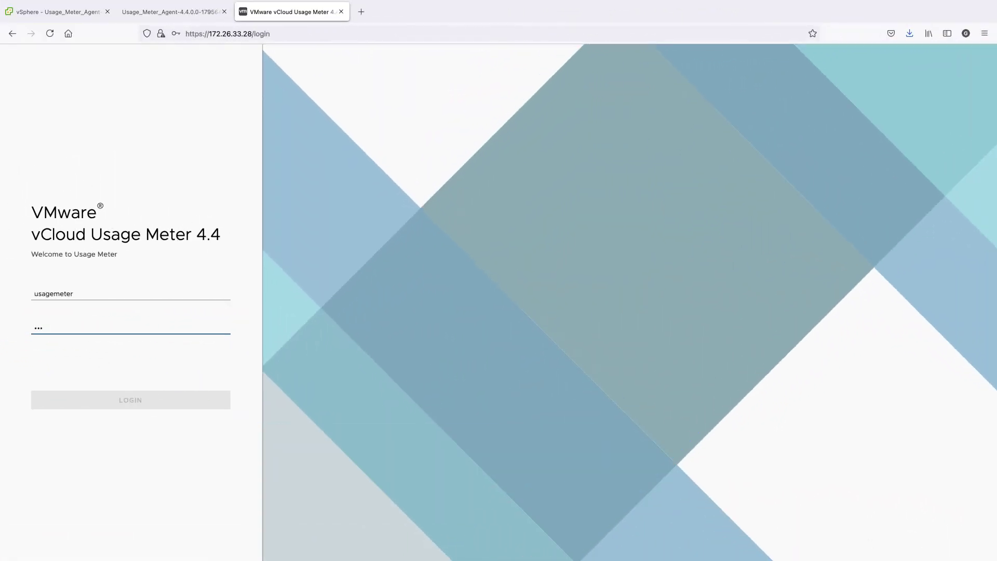
pyautogui.write('*****')
# Log in as usagemeter and agree to the Usage Meter initialization terms and conditions
pyautogui.click(189, 399)
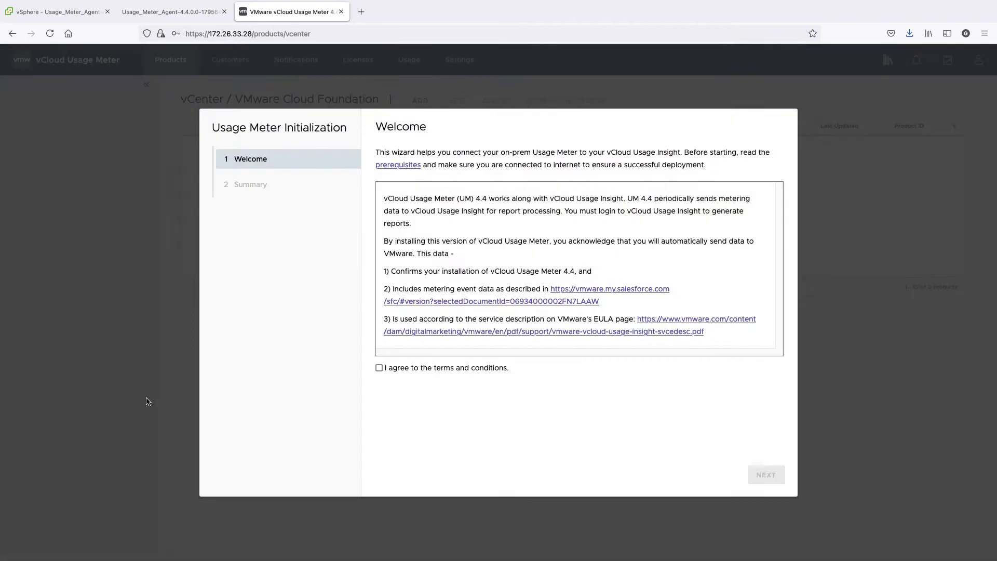
pyautogui.click(393, 368)
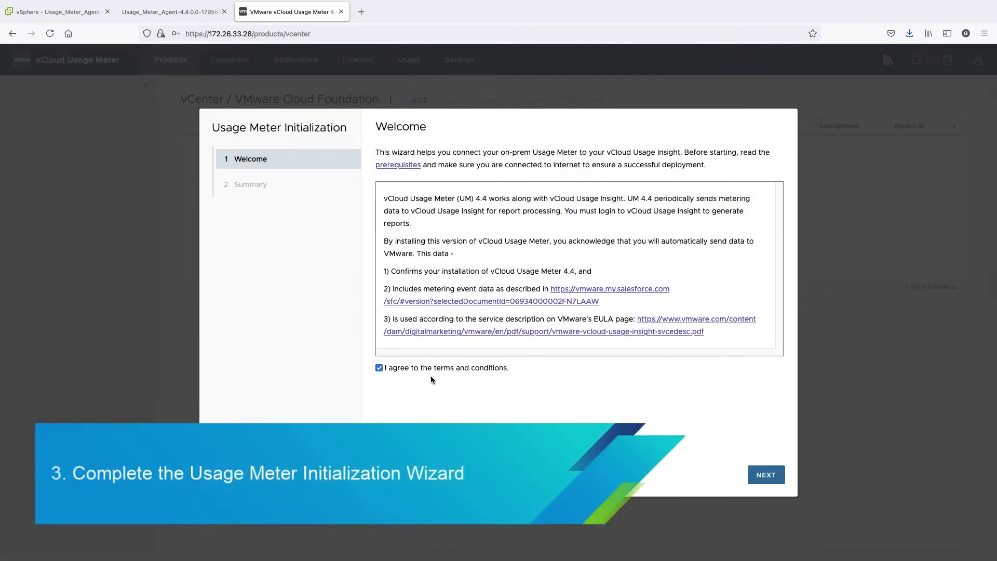
pyautogui.click(764, 477)
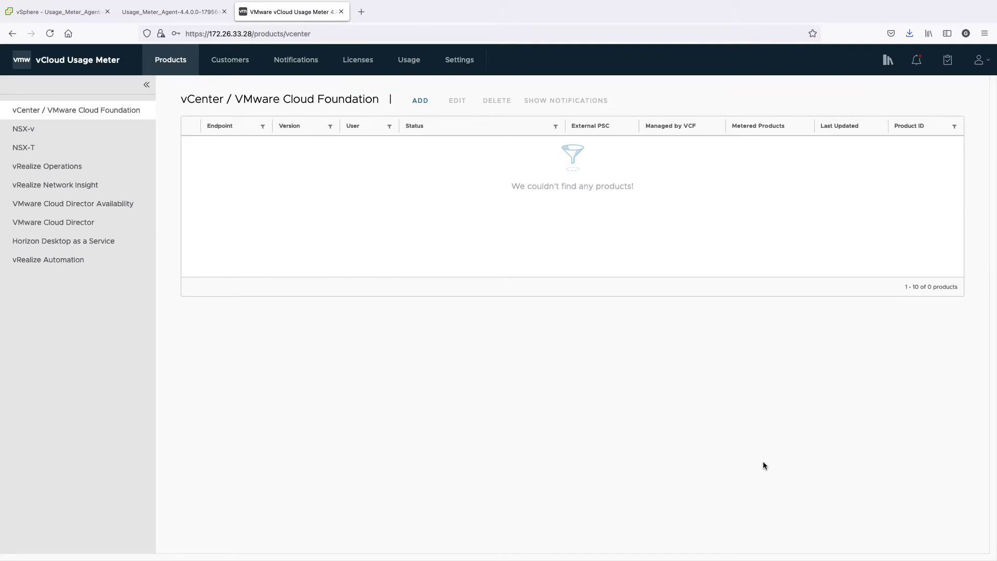
pyautogui.write('17')
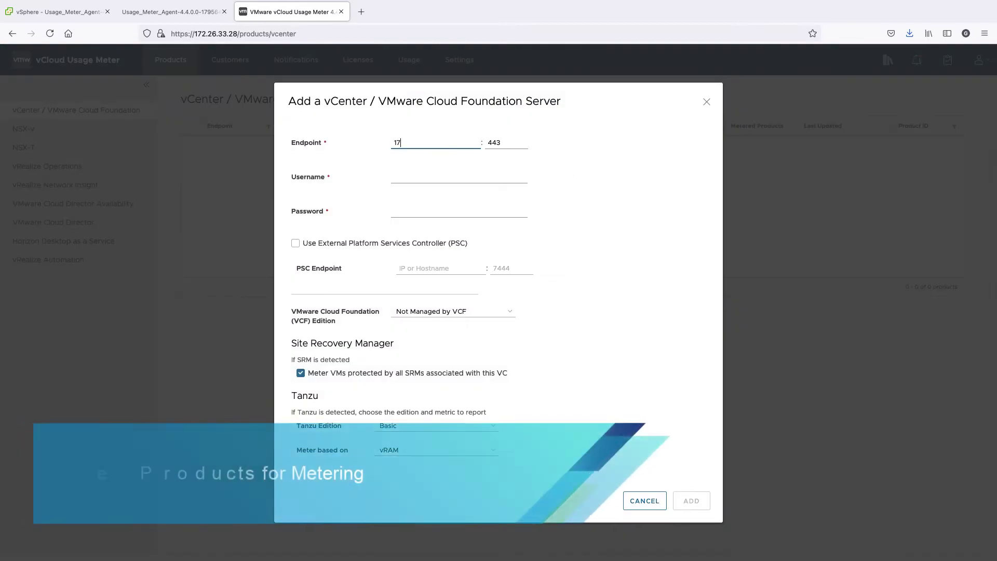
pyautogui.write('2.26.33.100')
# Save the vCenter endpoint credentials and accept its server certificate
pyautogui.press('Tab')
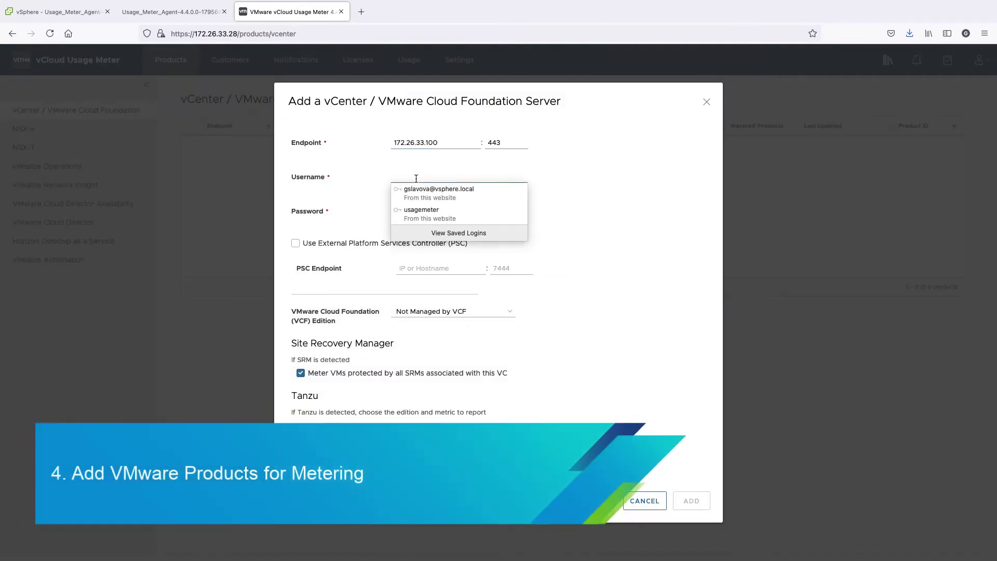
pyautogui.write('administrator@vsphere.local')
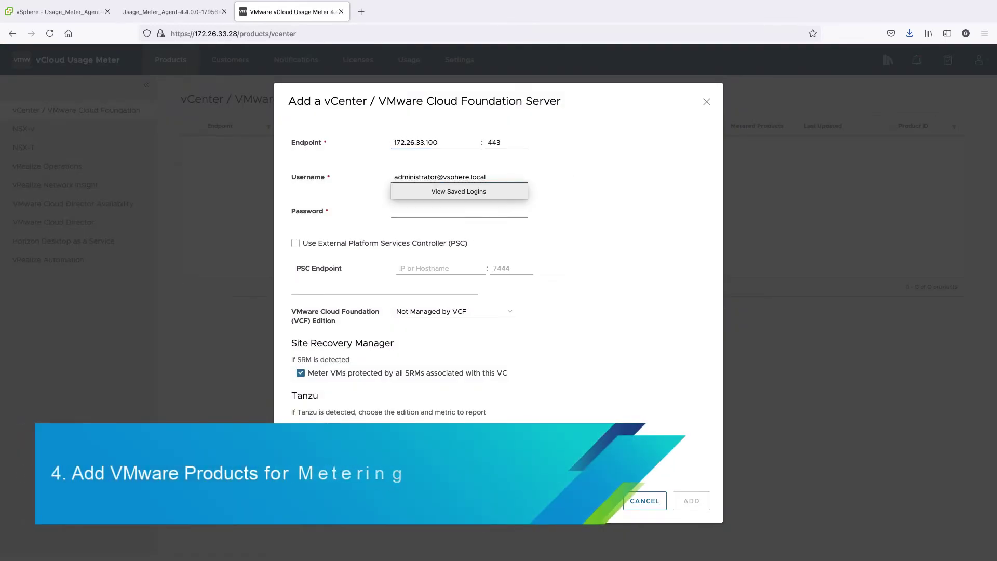
pyautogui.press('Tab')
pyautogui.click(690, 500)
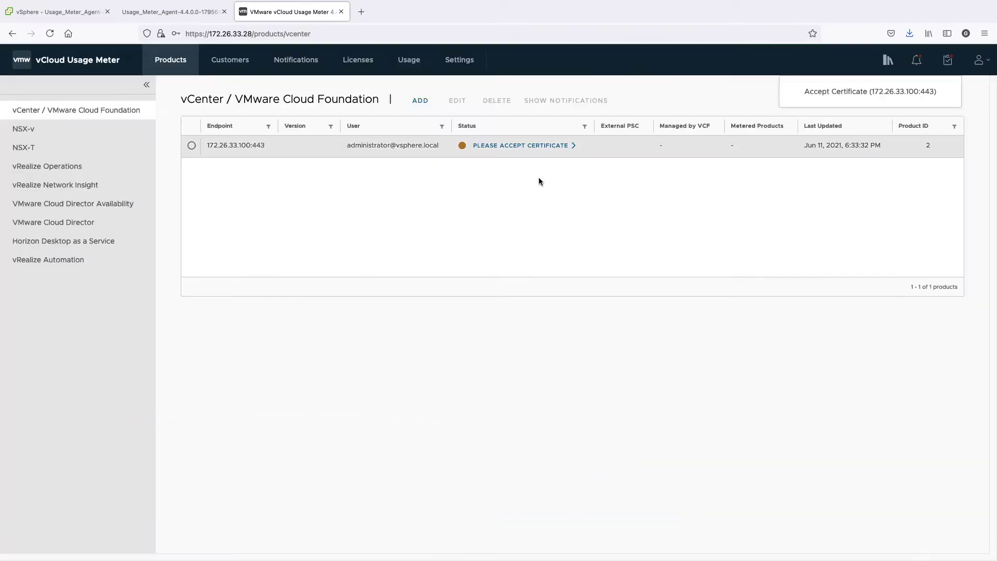
pyautogui.click(506, 145)
pyautogui.click(688, 358)
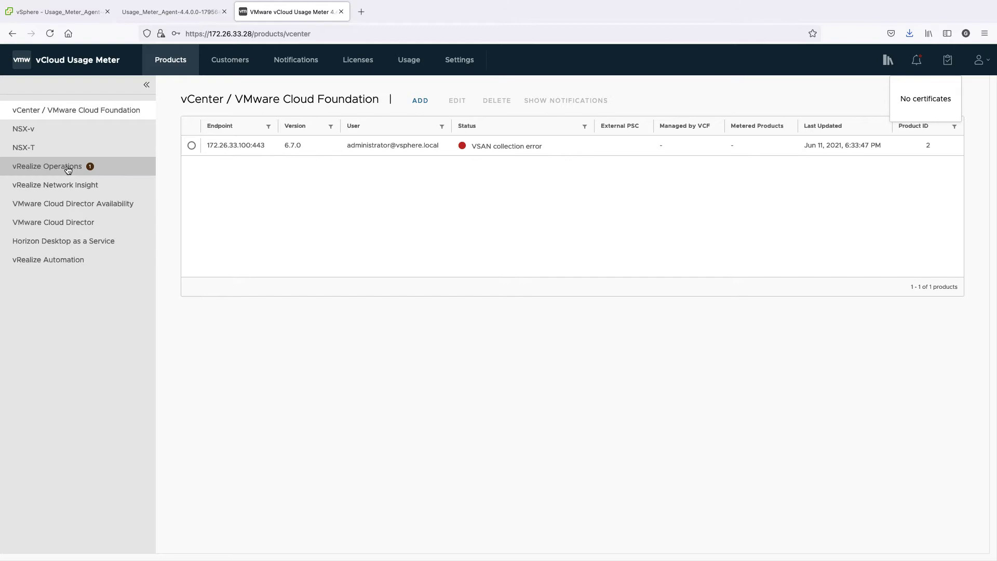
# Edit the vRealize Operations endpoint with admin credentials and accept its certificate
pyautogui.click(47, 166)
pyautogui.click(190, 145)
pyautogui.click(333, 100)
pyautogui.write('admin')
pyautogui.press('Tab')
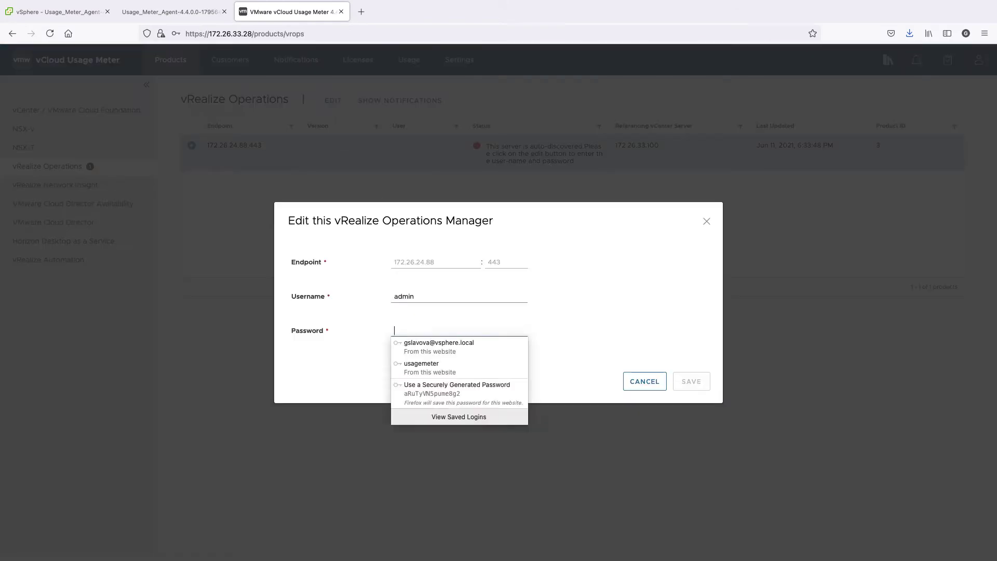
pyautogui.write('***')
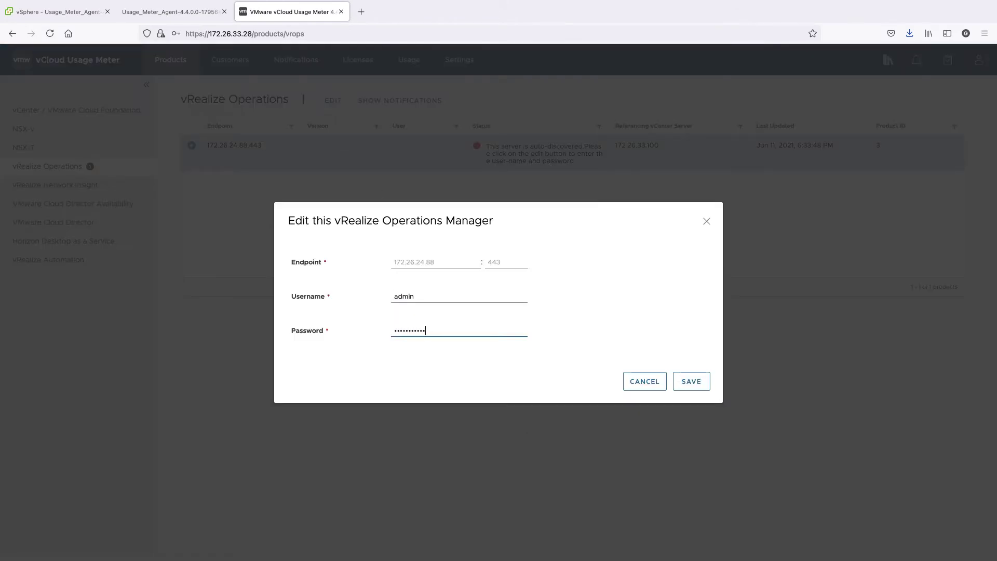
pyautogui.press('Return')
pyautogui.click(694, 367)
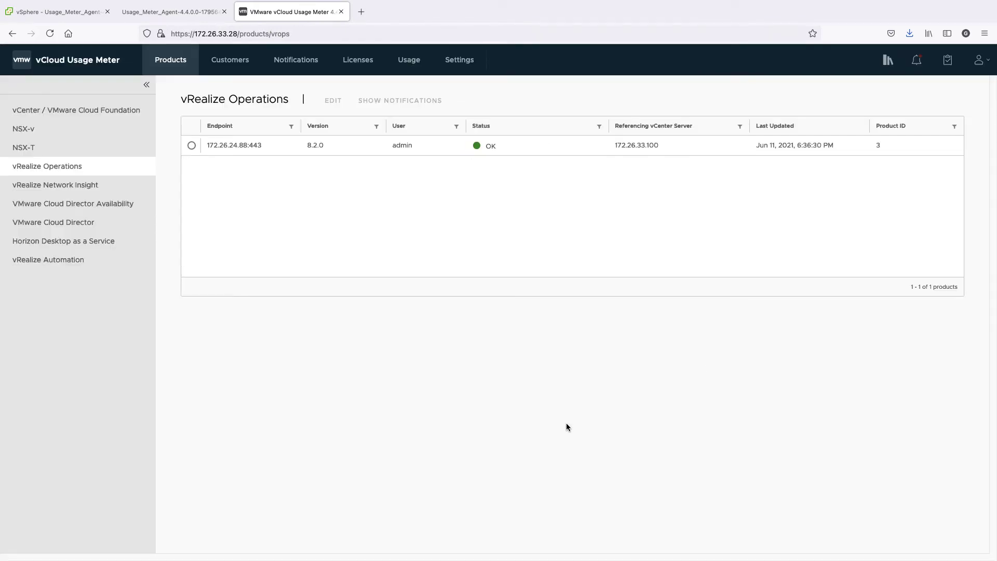
# Add the VMware Cloud Director endpoint 172.26.33.10 with credentials and accept its certificate
pyautogui.click(117, 222)
pyautogui.click(352, 100)
pyautogui.write('172.26.')
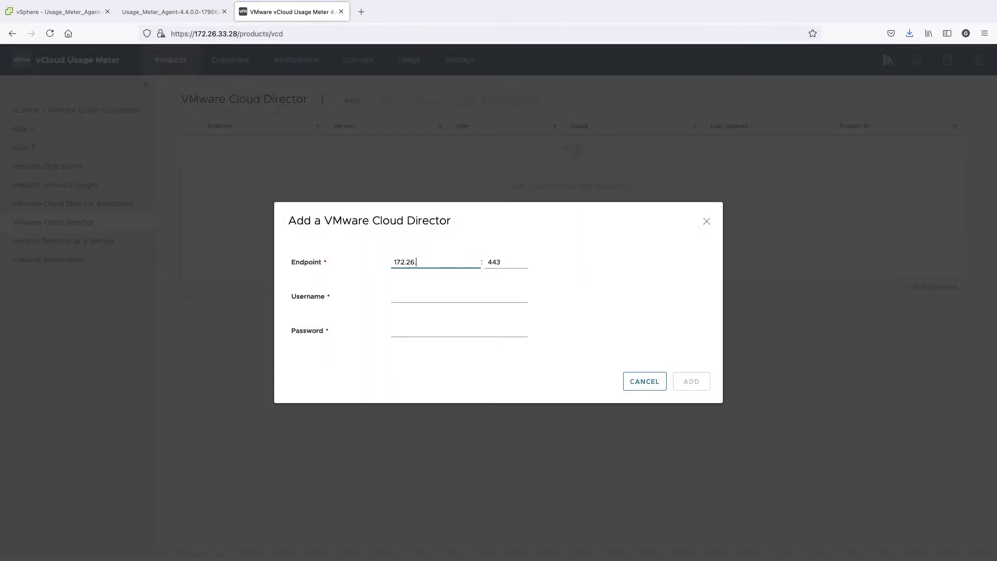
pyautogui.write('33.10')
pyautogui.click(410, 296)
pyautogui.write('administr')
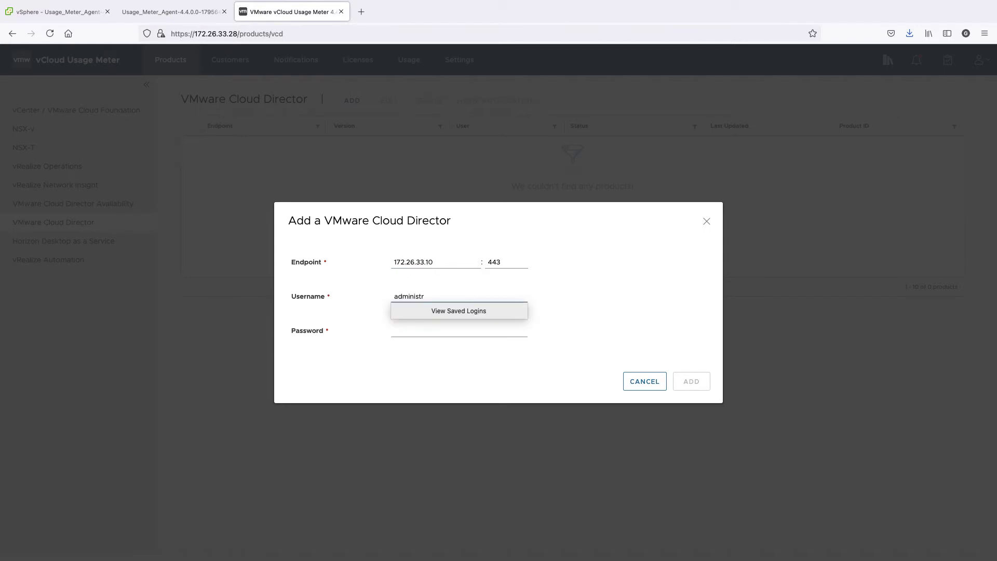
pyautogui.write('ator')
pyautogui.click(411, 333)
pyautogui.click(692, 381)
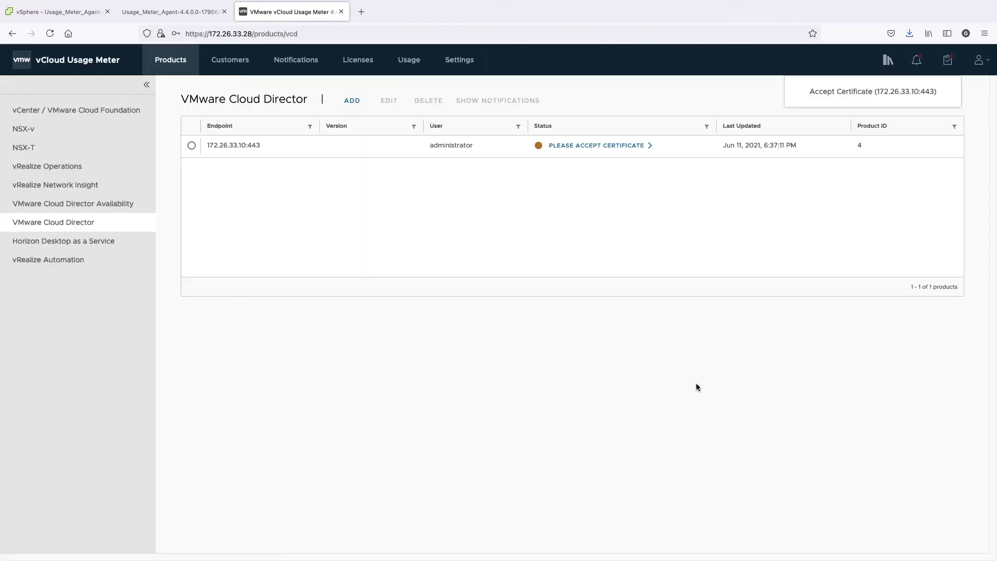
pyautogui.click(601, 145)
pyautogui.click(685, 351)
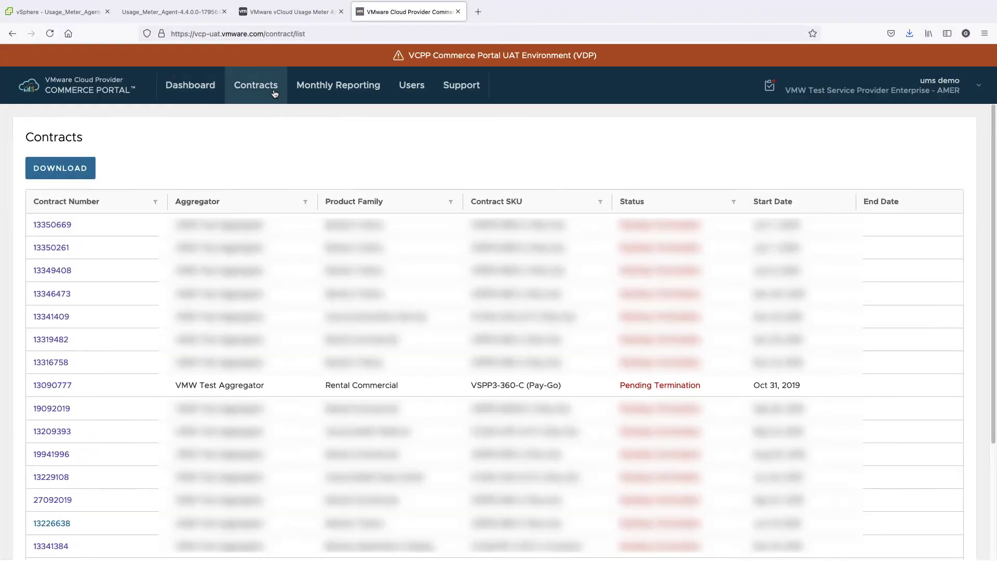
# Under contract 13090777, register um4.4-offline-demo with pasted instance ID, site1, v4.x, Test mode
pyautogui.click(49, 384)
pyautogui.click(175, 164)
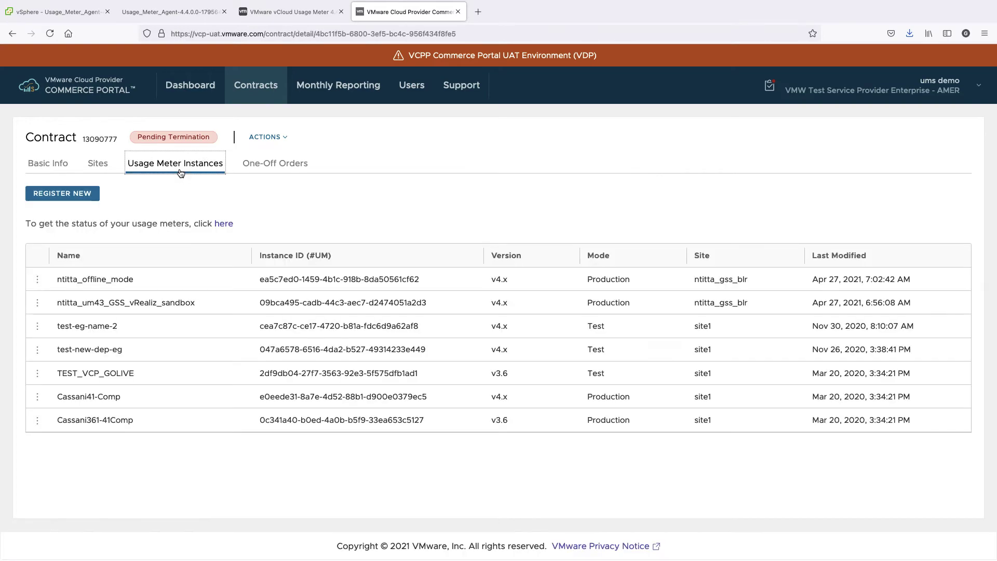
pyautogui.click(62, 194)
pyautogui.click(401, 246)
pyautogui.write('um4')
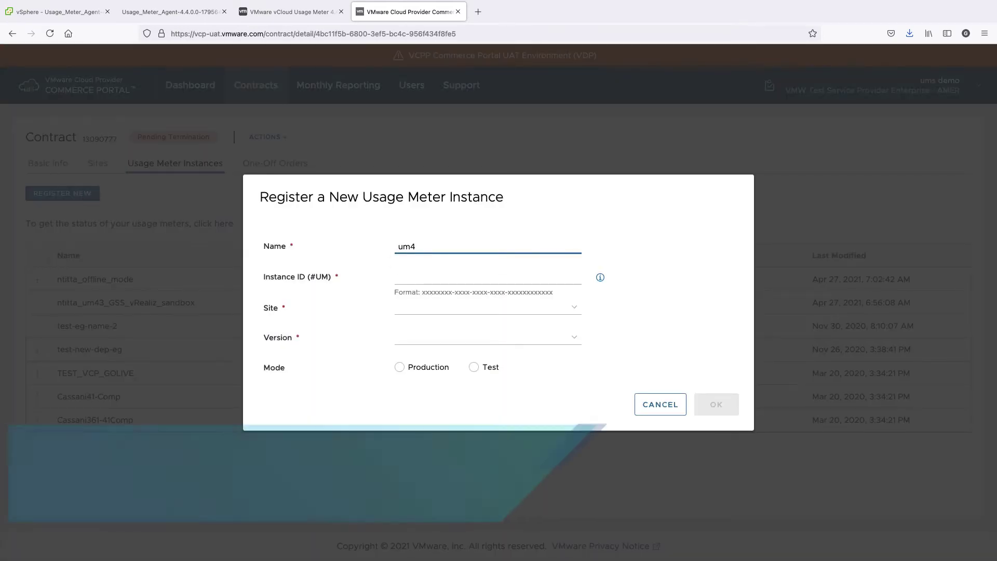
pyautogui.write('.4-offline-demo')
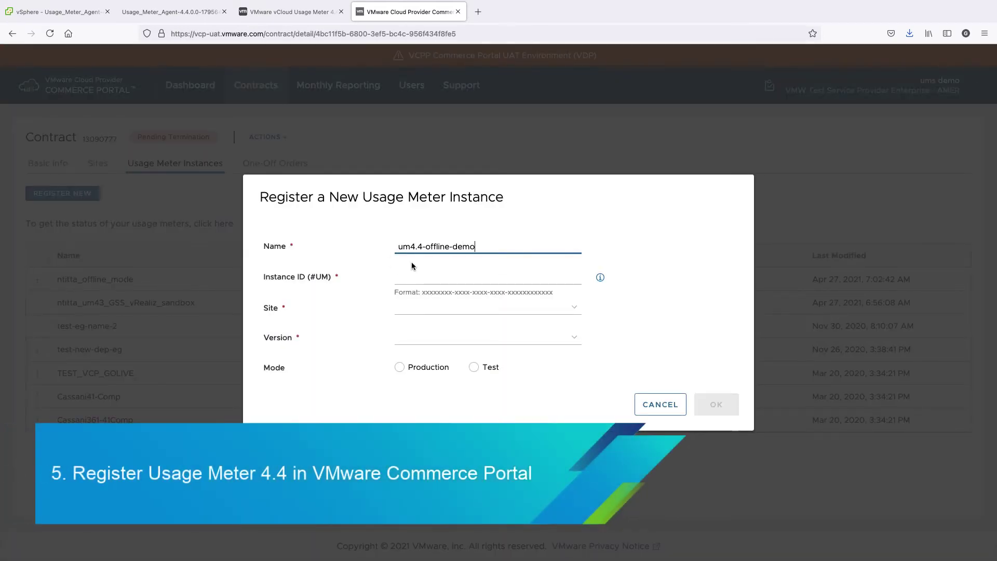
pyautogui.rightClick(407, 274)
pyautogui.click(425, 330)
pyautogui.click(436, 307)
pyautogui.click(411, 331)
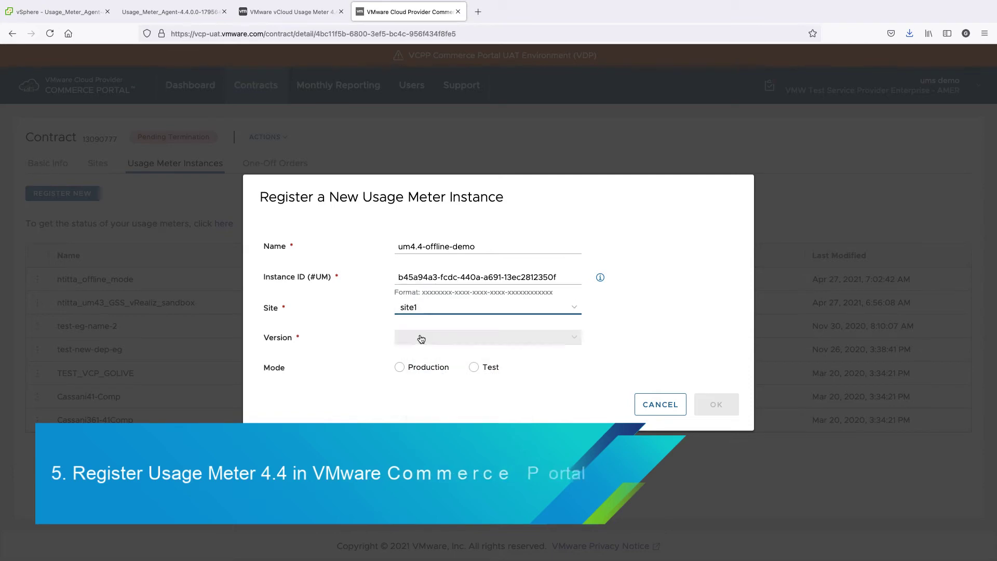
pyautogui.click(410, 360)
pyautogui.click(474, 367)
# Confirm the new usage meter registration and log in to Usage Meter as usagemeter
pyautogui.click(716, 405)
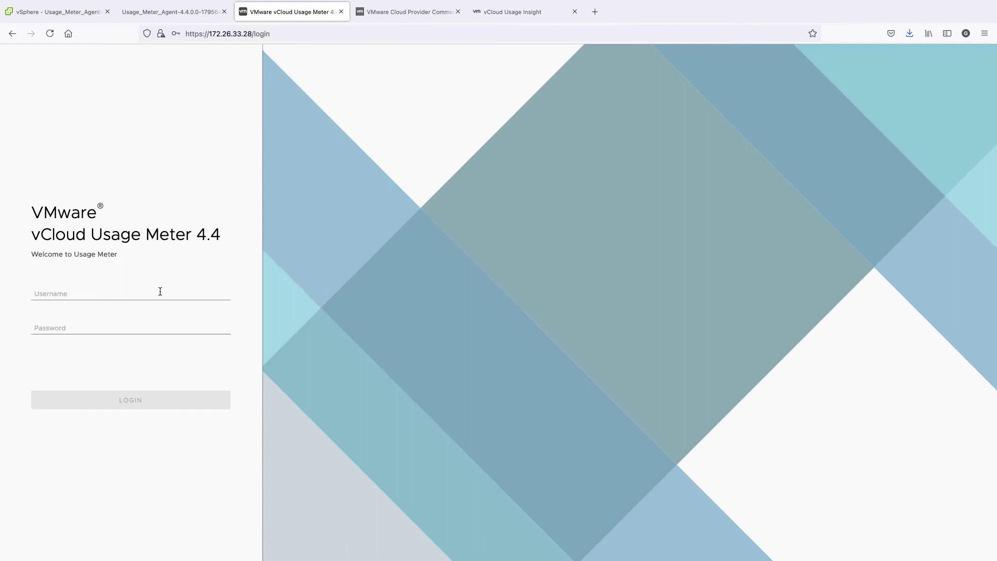
pyautogui.click(157, 295)
pyautogui.click(152, 329)
pyautogui.click(149, 399)
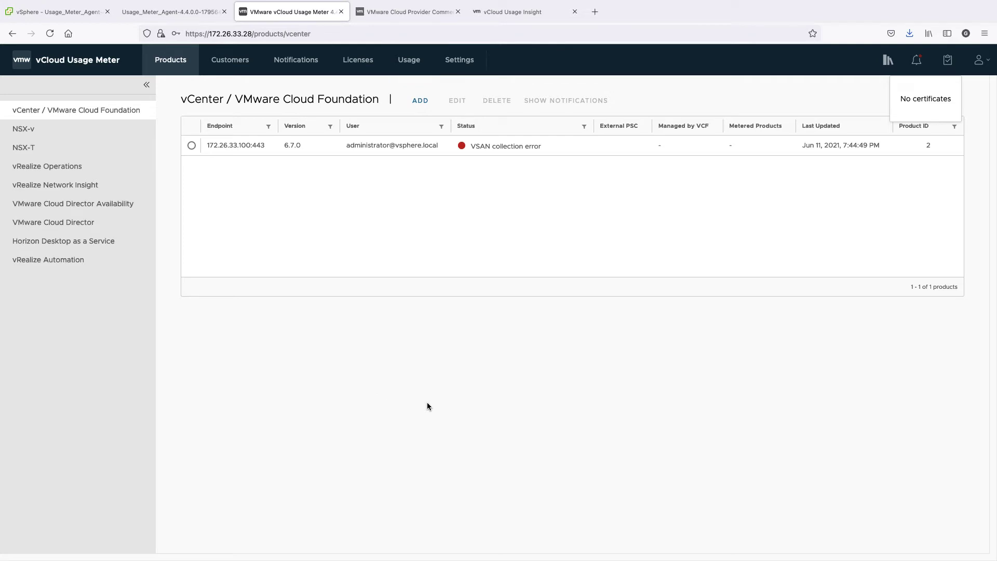
# Download and save the 2021-06 usage data file, checking the download completed
pyautogui.click(410, 63)
pyautogui.click(300, 211)
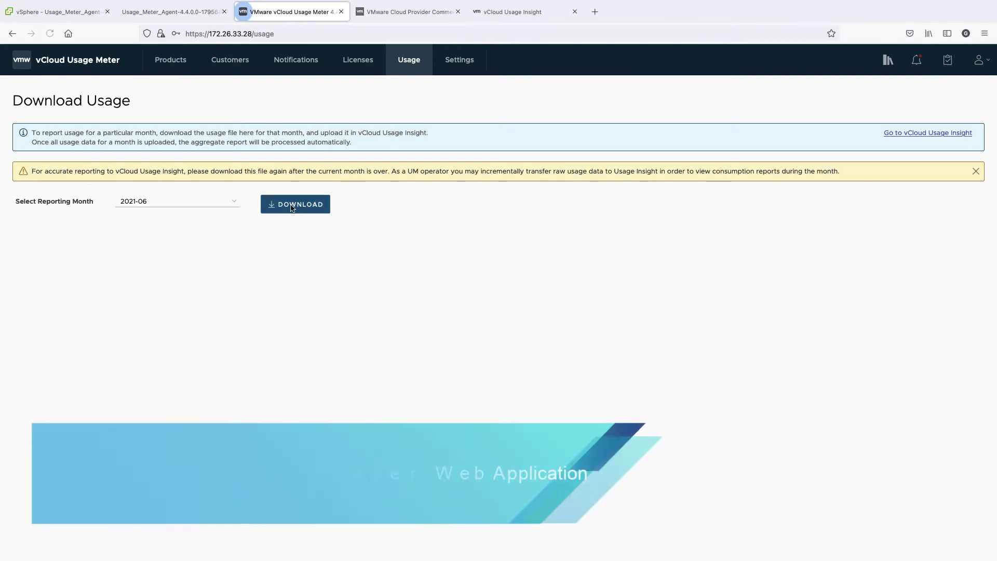
pyautogui.click(475, 272)
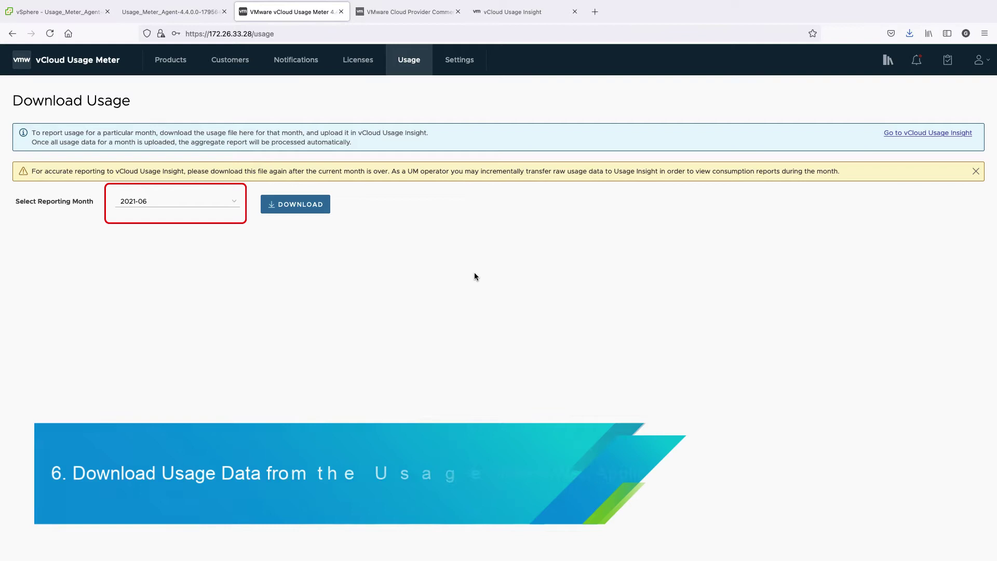
pyautogui.click(909, 33)
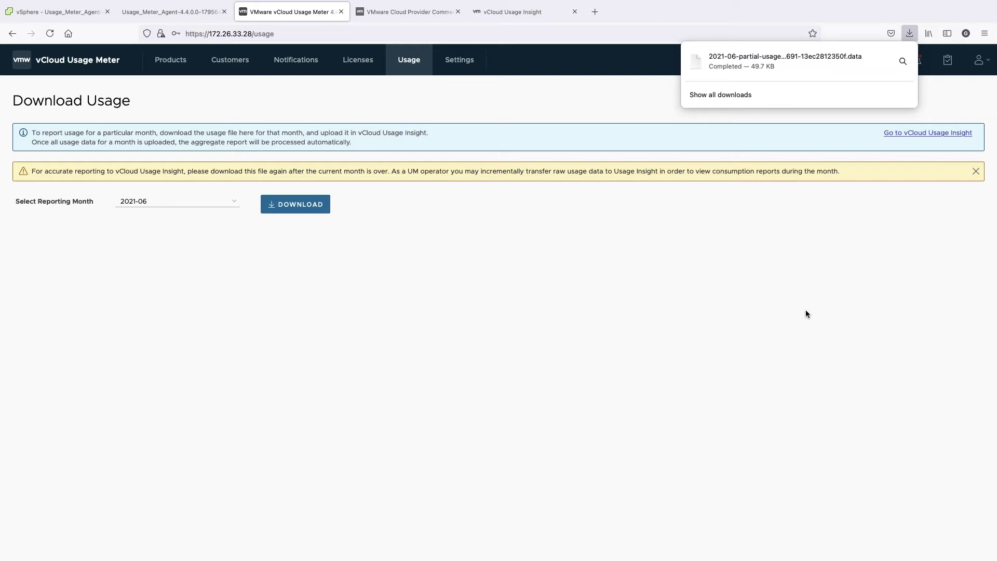
pyautogui.click(794, 340)
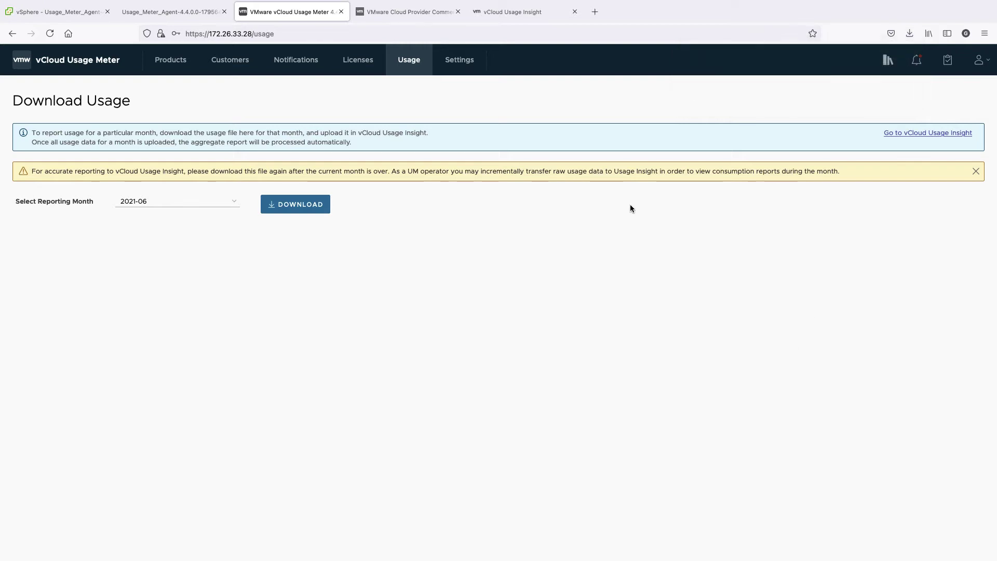
# Upload the downloaded 2021-06 usage data file to vCloud Usage Insight
pyautogui.click(529, 13)
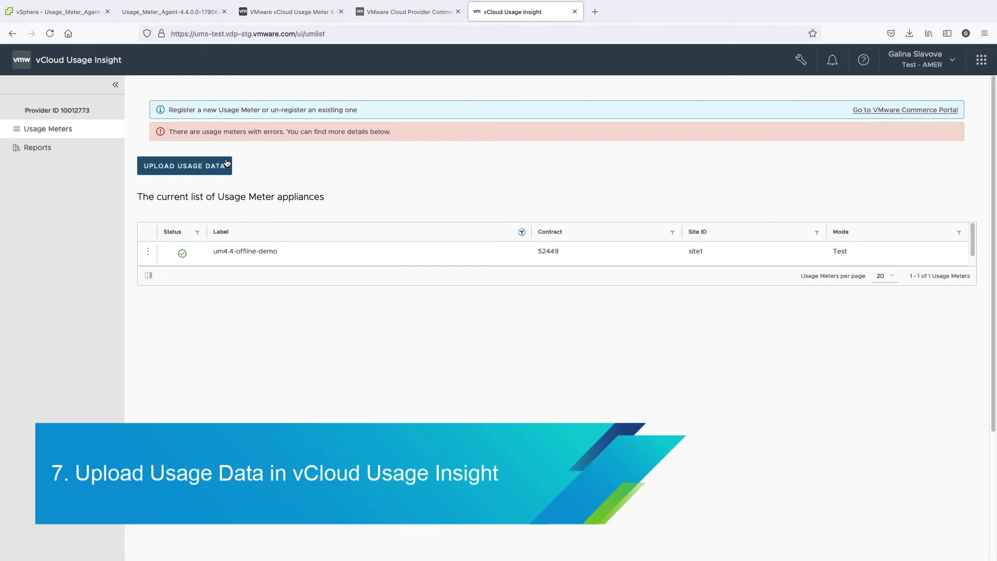
pyautogui.click(224, 167)
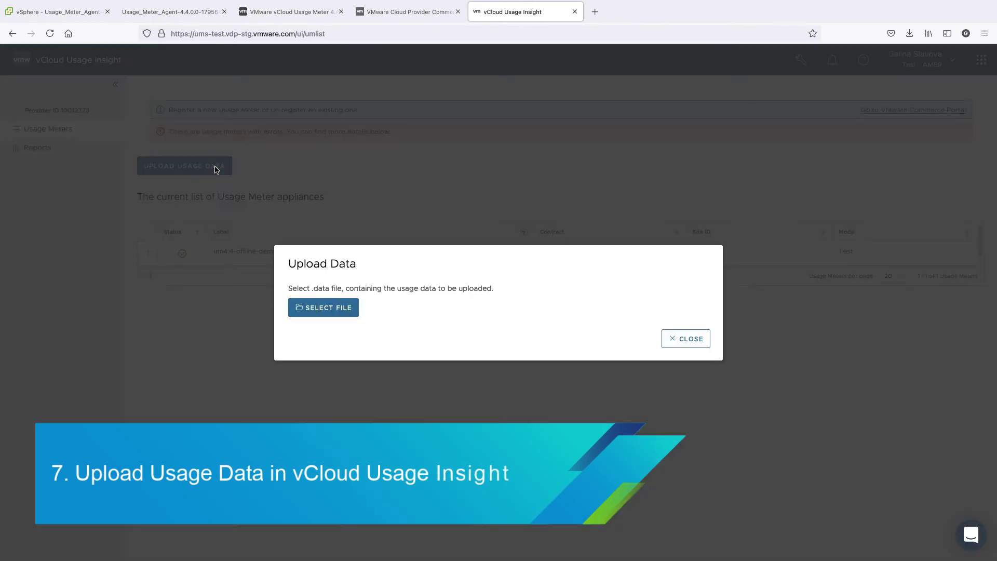
pyautogui.click(317, 309)
pyautogui.click(483, 139)
pyautogui.click(676, 301)
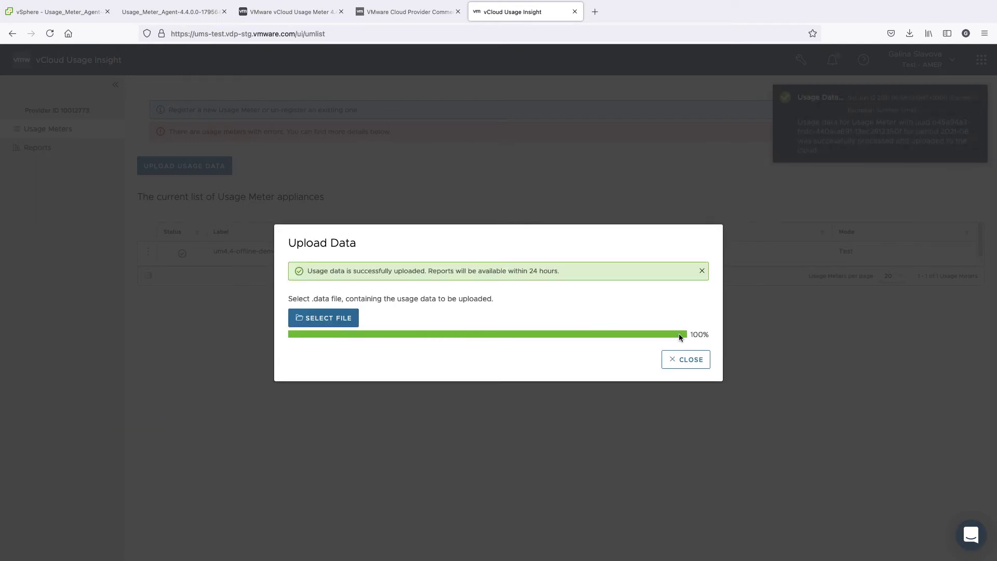
pyautogui.click(691, 361)
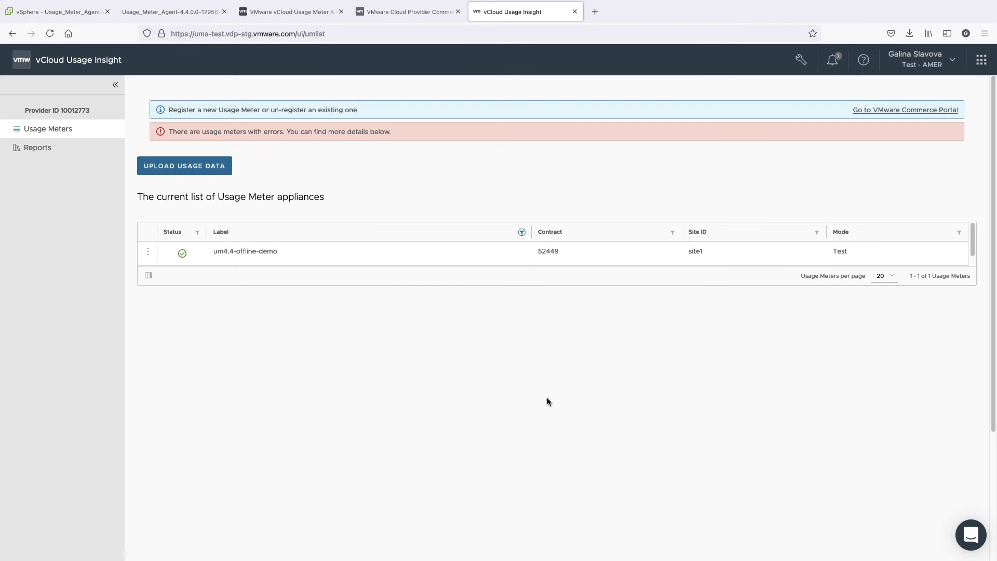
# Check um4.4-offline-demo's details show Success, then go to the usage reports
pyautogui.click(148, 251)
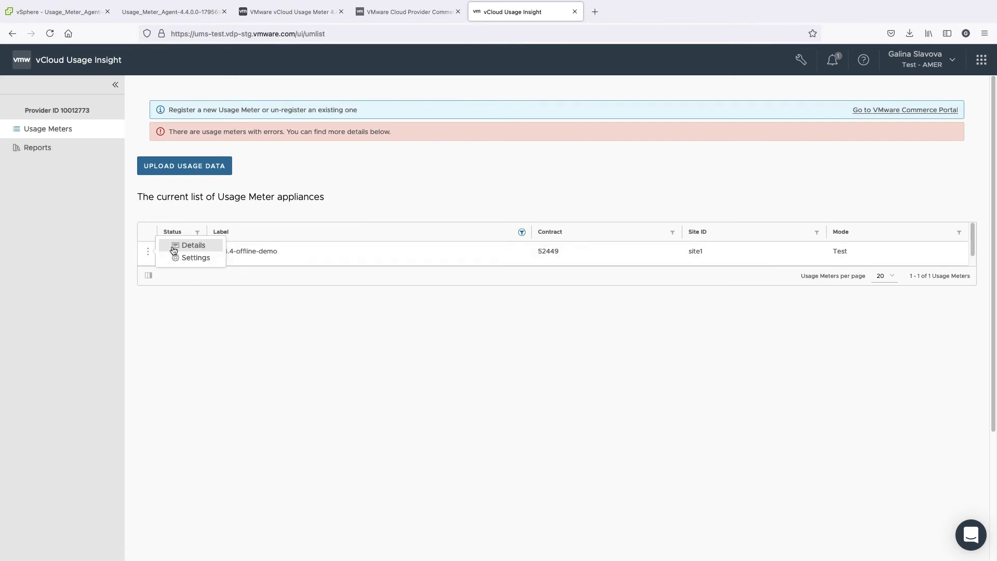
pyautogui.click(194, 247)
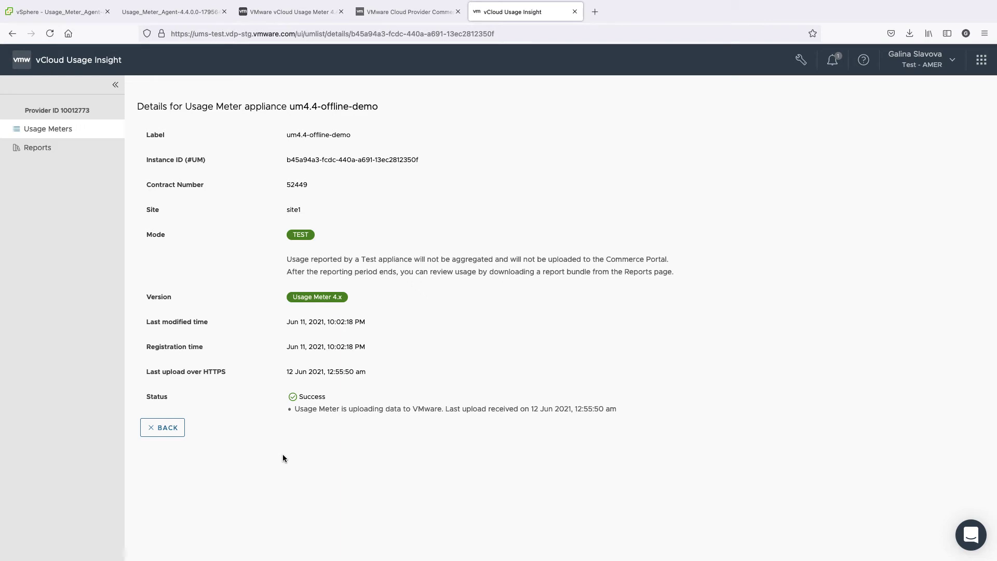
pyautogui.click(92, 148)
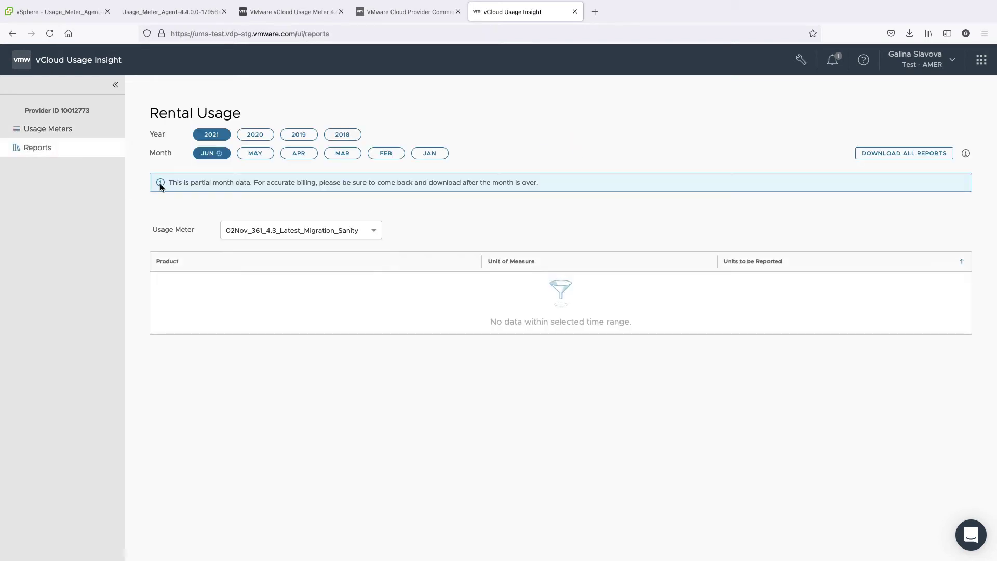
# Choose um4.4-offline-demo in the Rental Usage report's Usage Meter dropdown
pyautogui.click(271, 233)
pyautogui.write('um4.4')
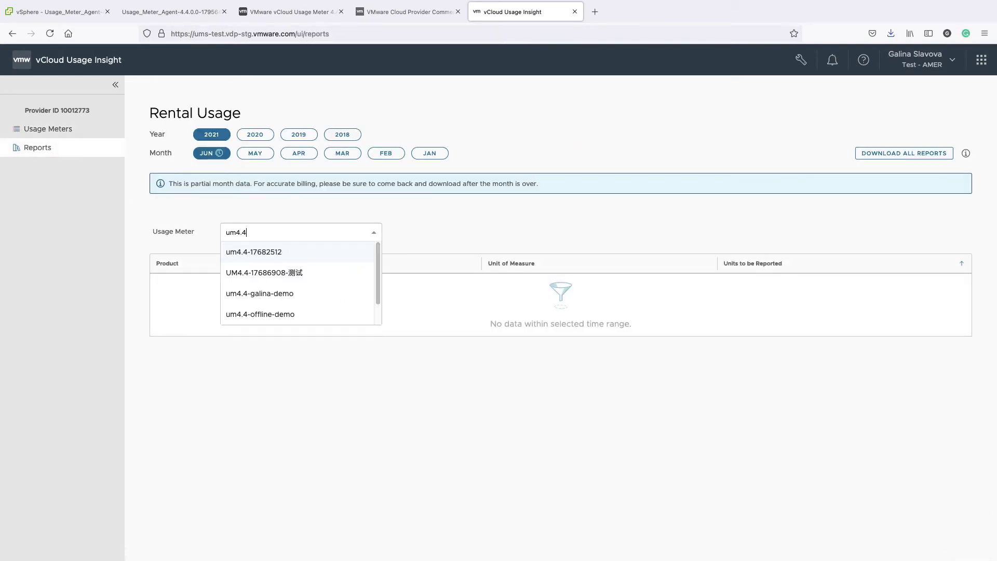
pyautogui.click(269, 314)
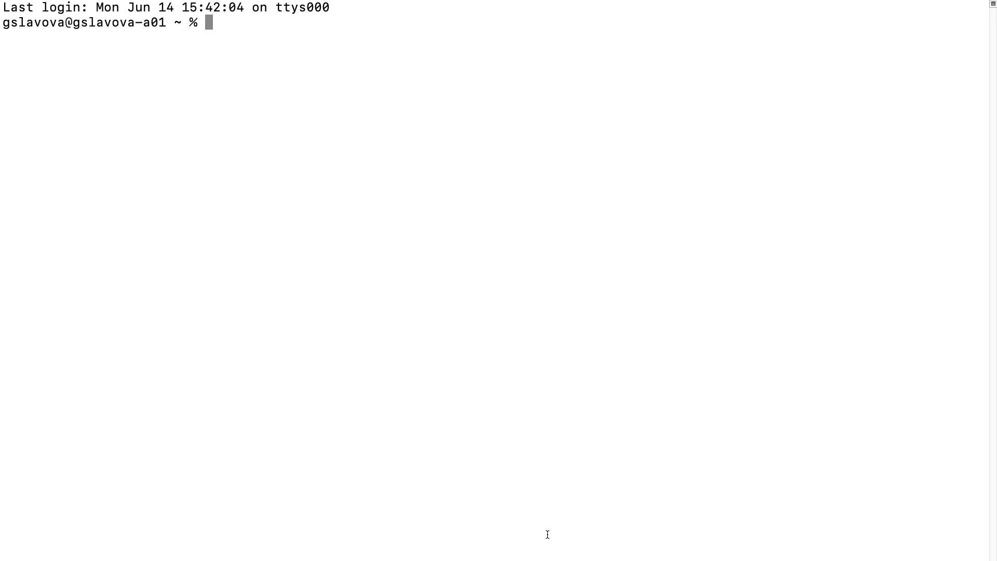
pyautogui.write('cd ~')
pyautogui.write('/Downloads')
# Download June 2021 usage from 172.26.33.28 into Downloads and unpack it to ~/Downloads/Usage
pyautogui.press('Return')
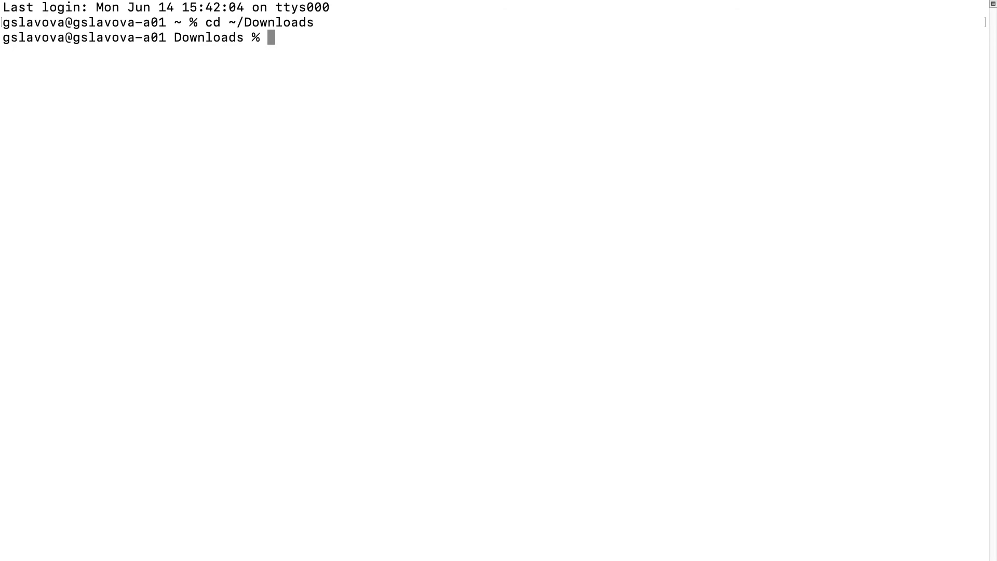
pyautogui.write('p')
pyautogui.write('ython3 downloa')
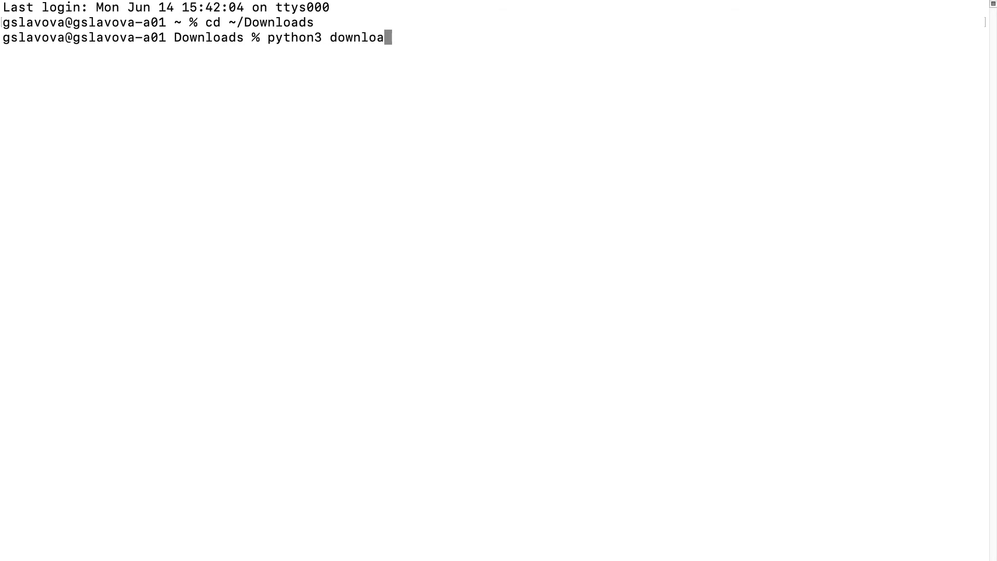
pyautogui.write('d_usage.p')
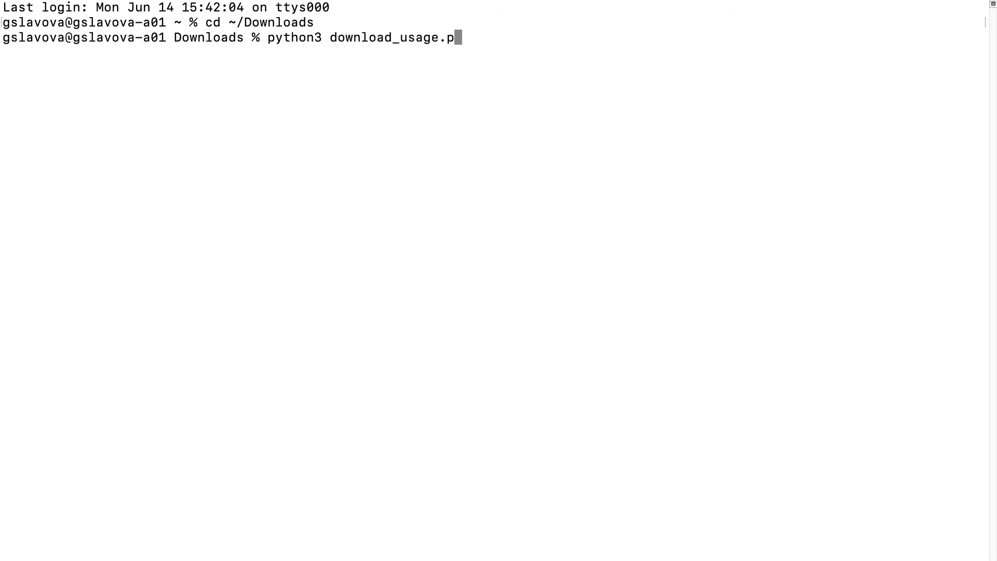
pyautogui.write('y 172.26')
pyautogui.write('.33.28 ')
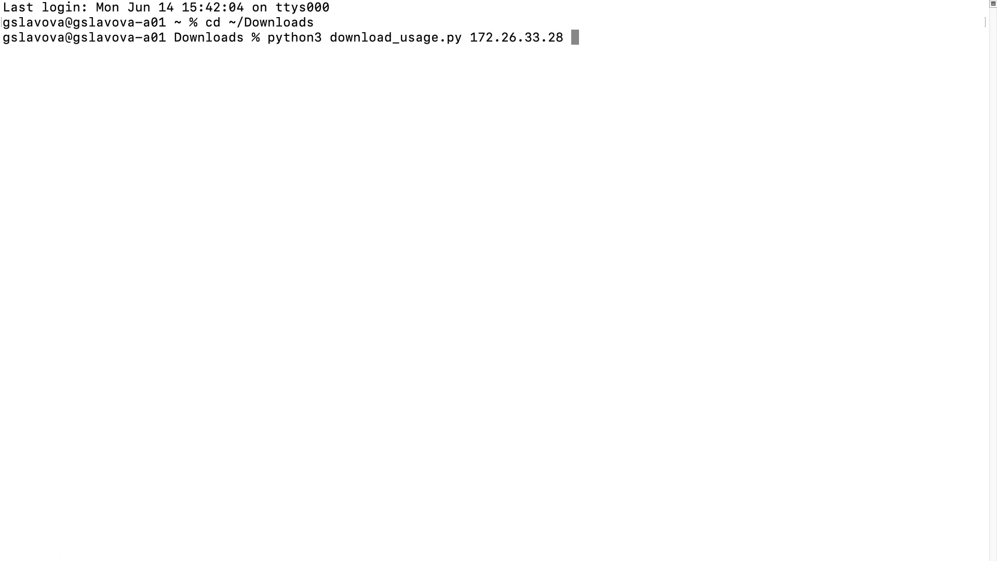
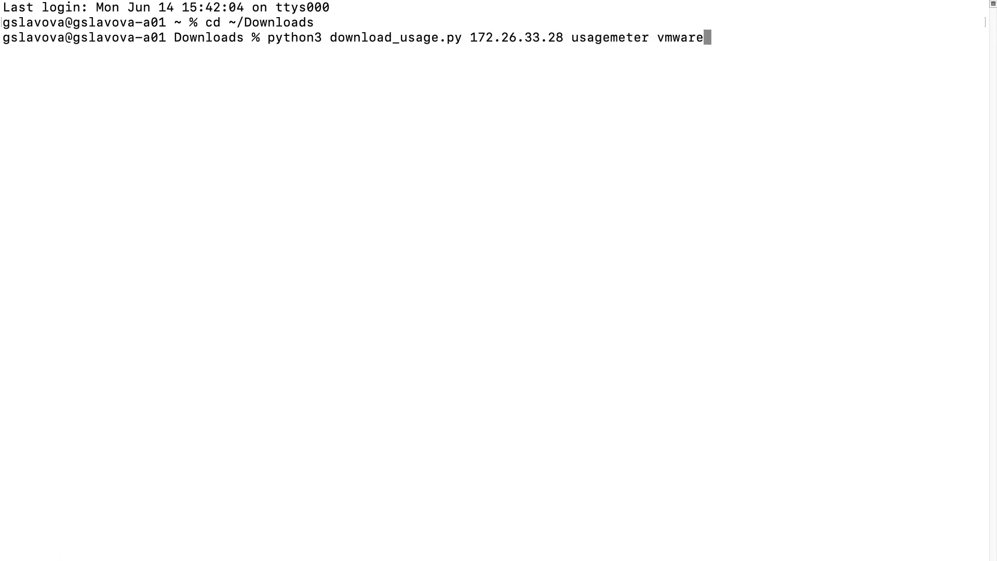
pyautogui.write('-p 2021')
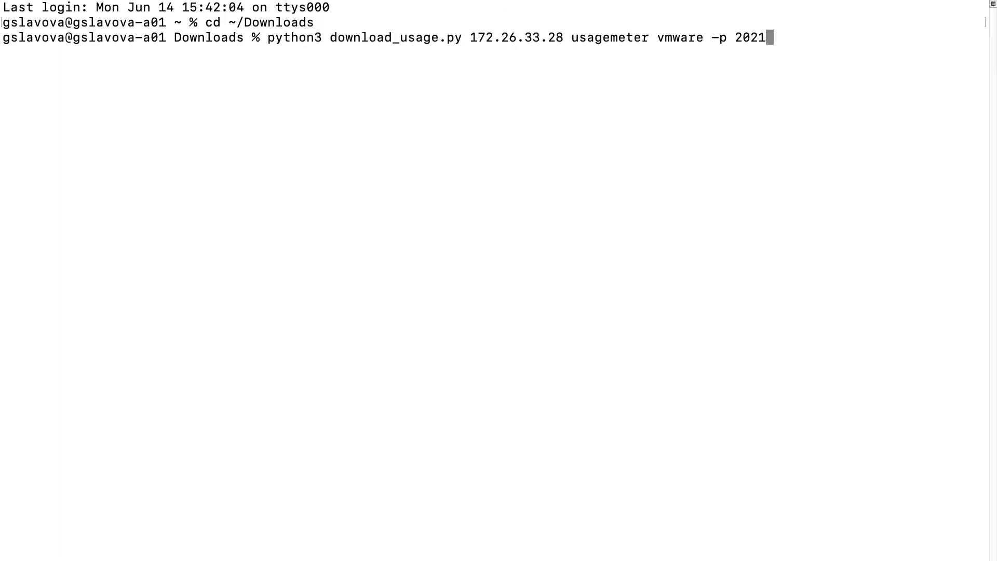
pyautogui.write('-06 -k')
pyautogui.press('Return')
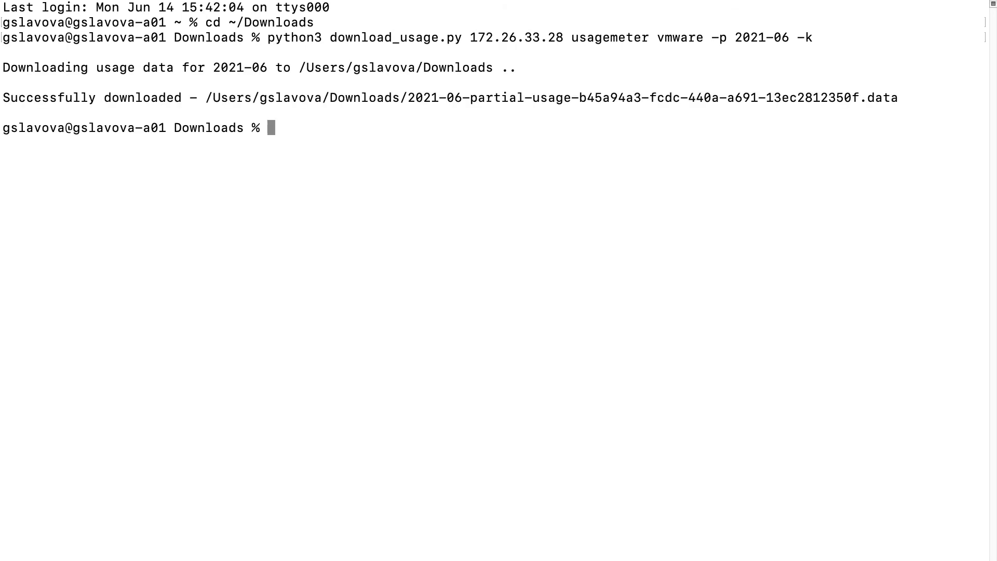
pyautogui.write('python')
pyautogui.write('3 unpack_usage.p')
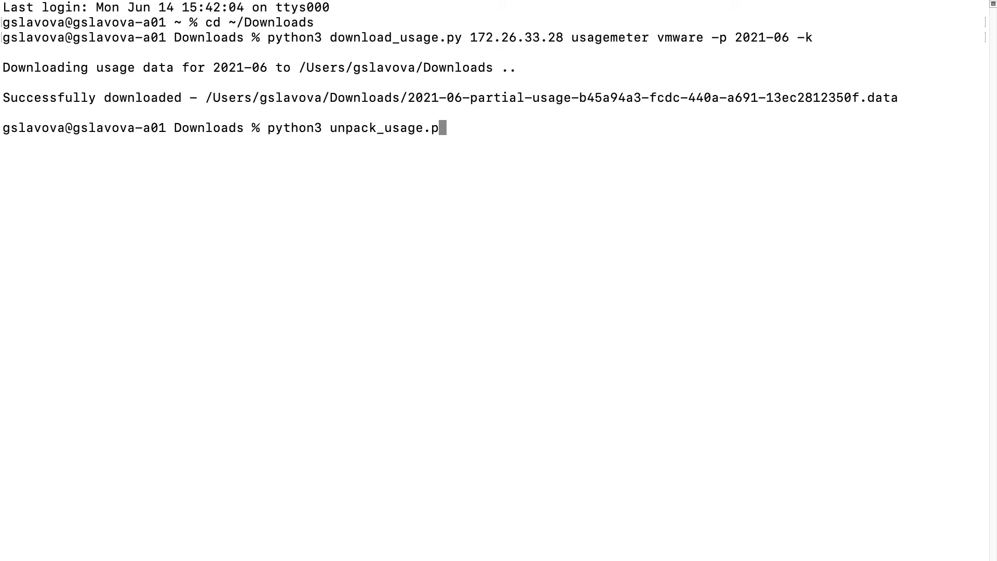
pyautogui.write('y')
pyautogui.moveTo(208, 97); pyautogui.dragTo(898, 98)
pyautogui.press('super+c')
pyautogui.rightClick(861, 96)
pyautogui.click(818, 171)
pyautogui.rightClick(463, 129)
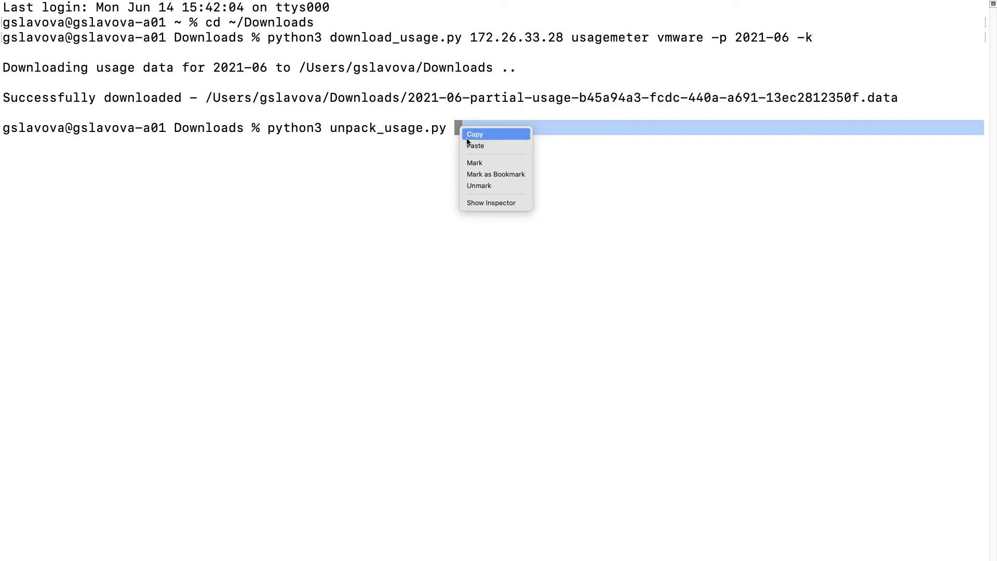
pyautogui.click(475, 145)
pyautogui.write('-')
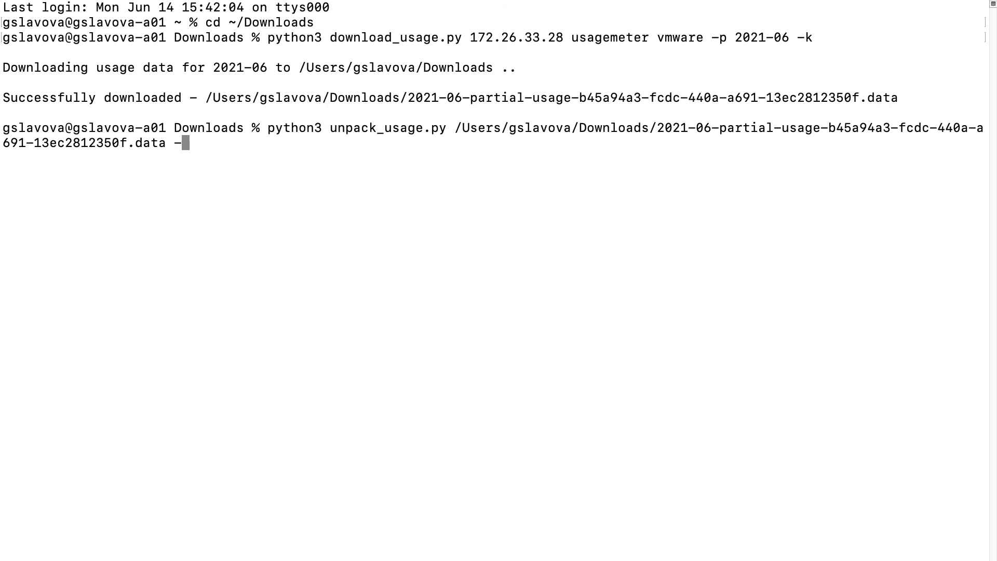
pyautogui.write('d ~/Downl')
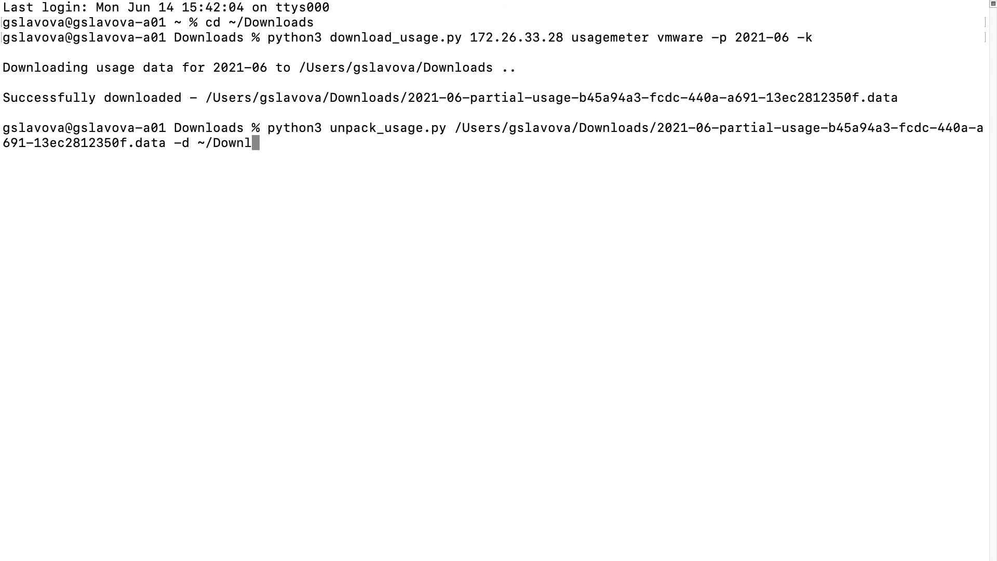
pyautogui.write('oads/Usage')
pyautogui.press('Return')
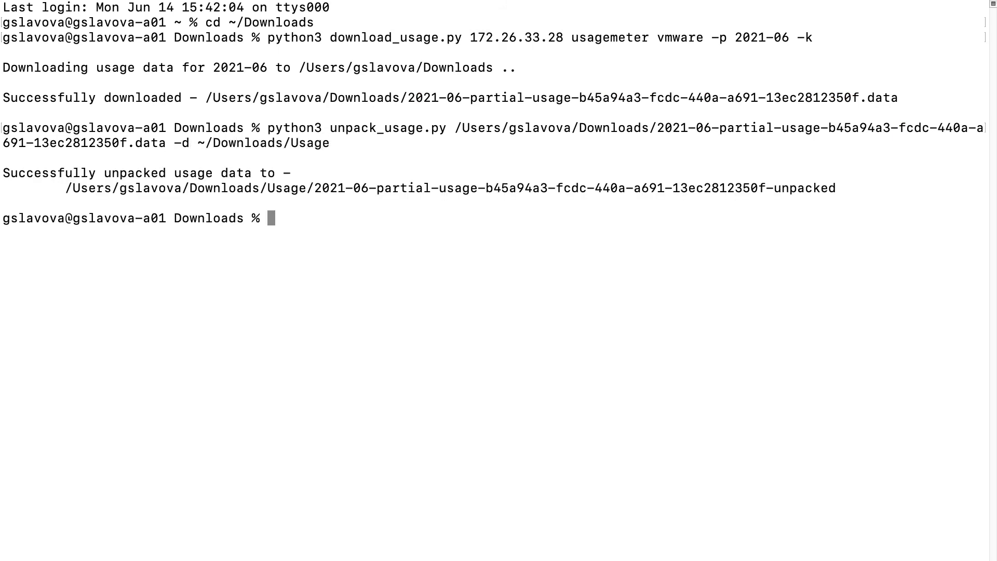
pyautogui.write('python')
pyautogui.write('3 upload_usage.')
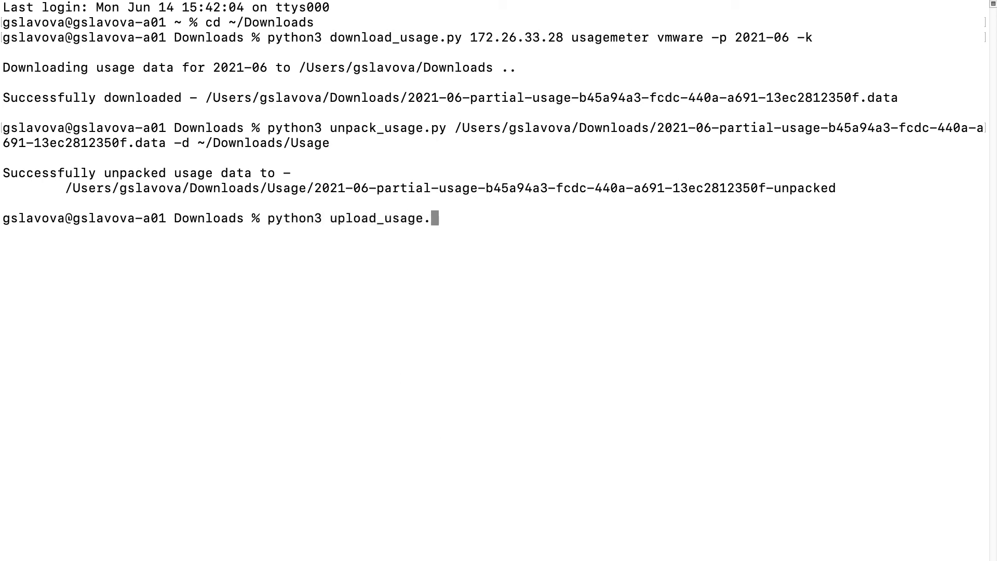
pyautogui.write('py')
# Run upload_usage.py on the pasted .data file path to send June 2021 usage
pyautogui.rightClick(460, 220)
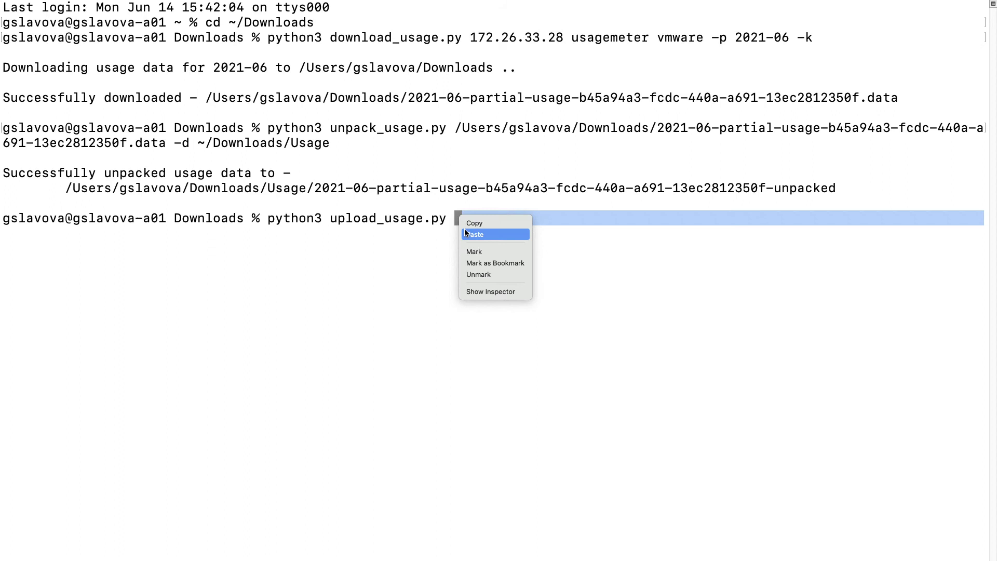
pyautogui.click(467, 231)
pyautogui.press('Return')
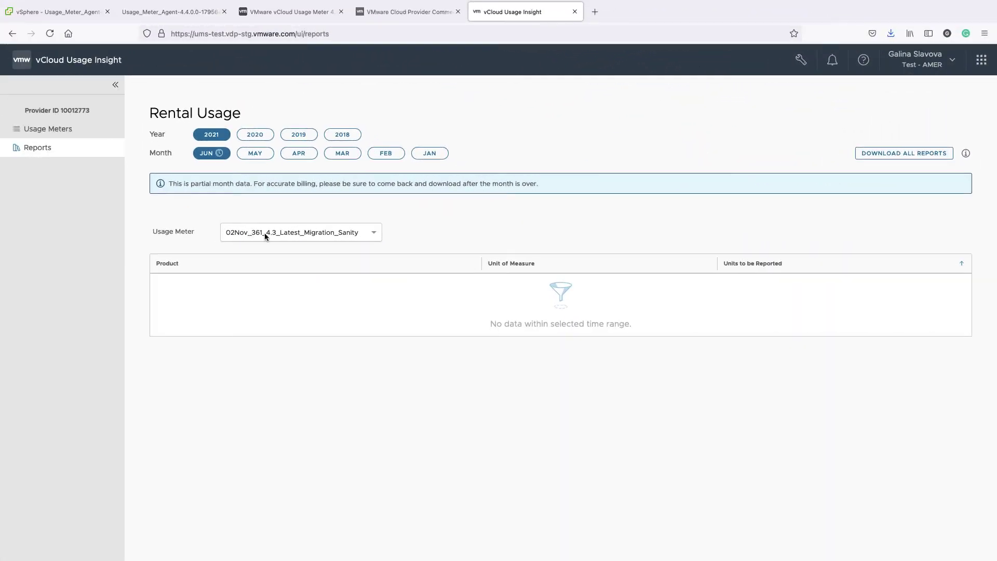
# Select the um4.4-offline-demo meter in the June 2021 Rental Usage report to list its three products
pyautogui.click(265, 238)
pyautogui.write('u')
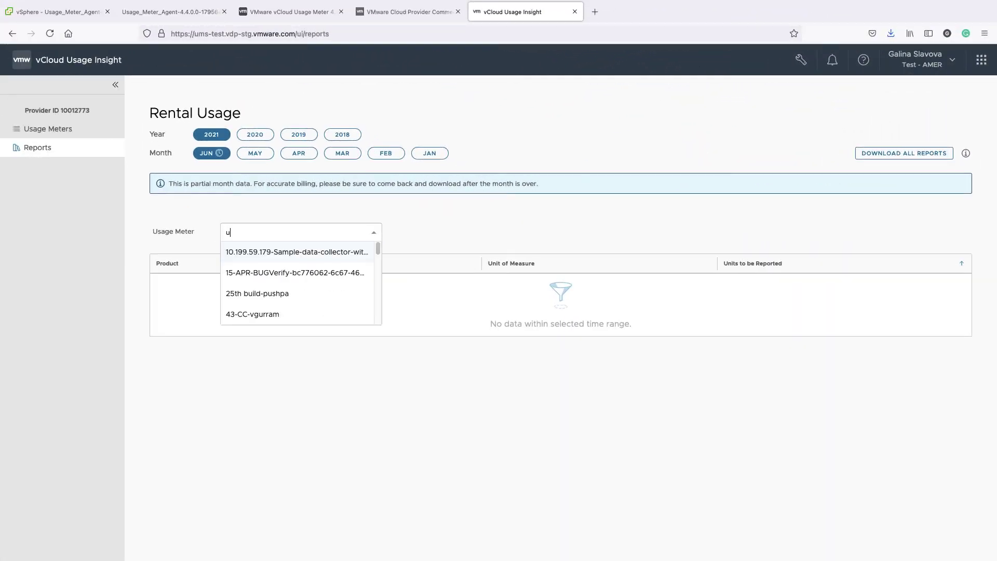
pyautogui.write('m4.4')
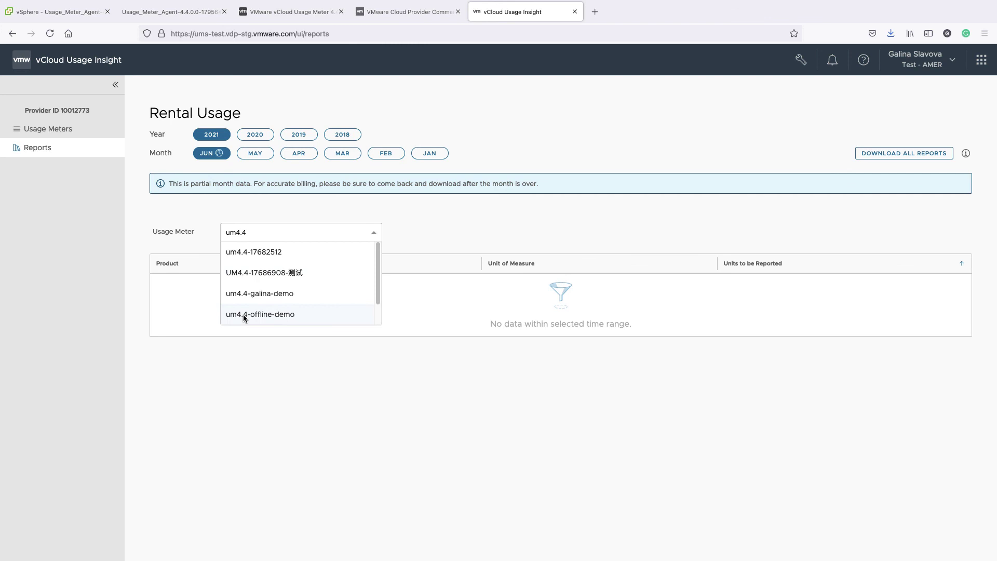
pyautogui.click(243, 314)
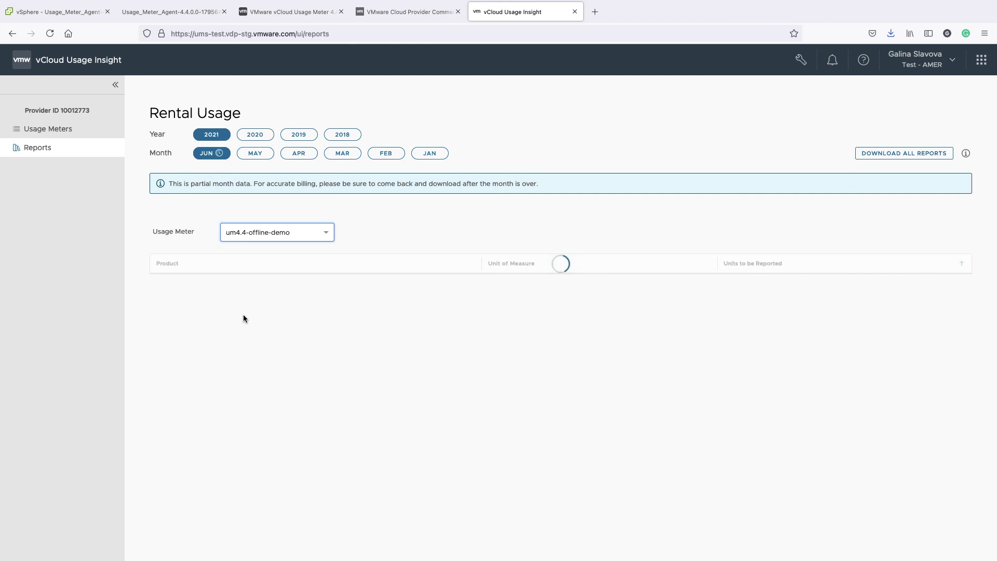
pyautogui.click(346, 427)
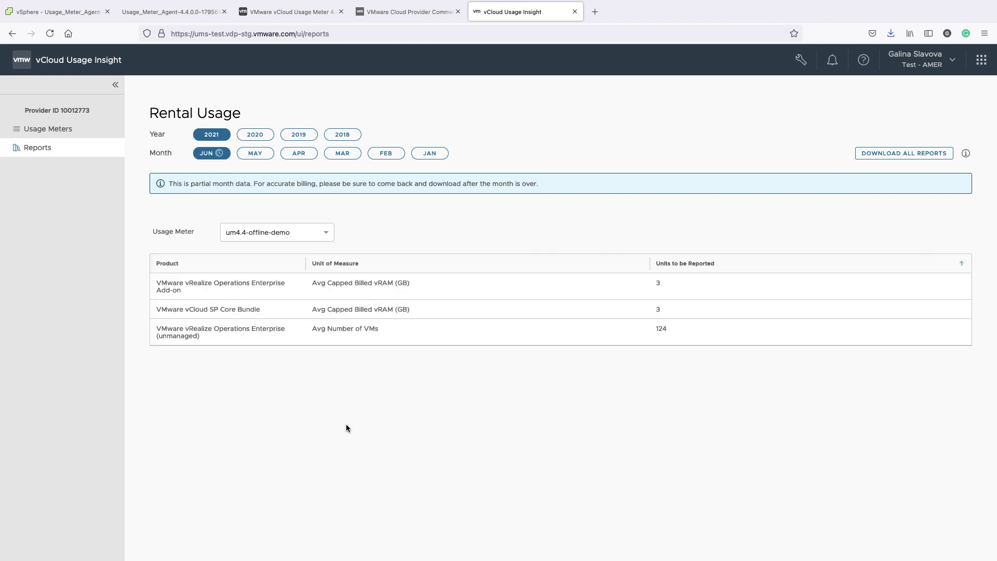